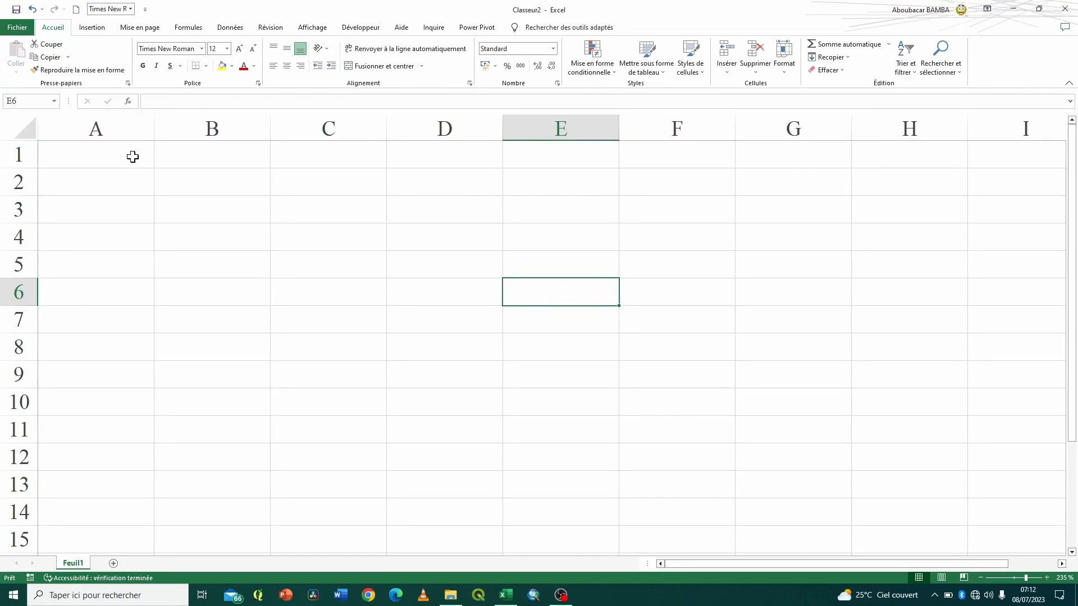
Enter Lundi in cell A1 and autofill the weekdays down to Dimanche in A7
click(132, 157)
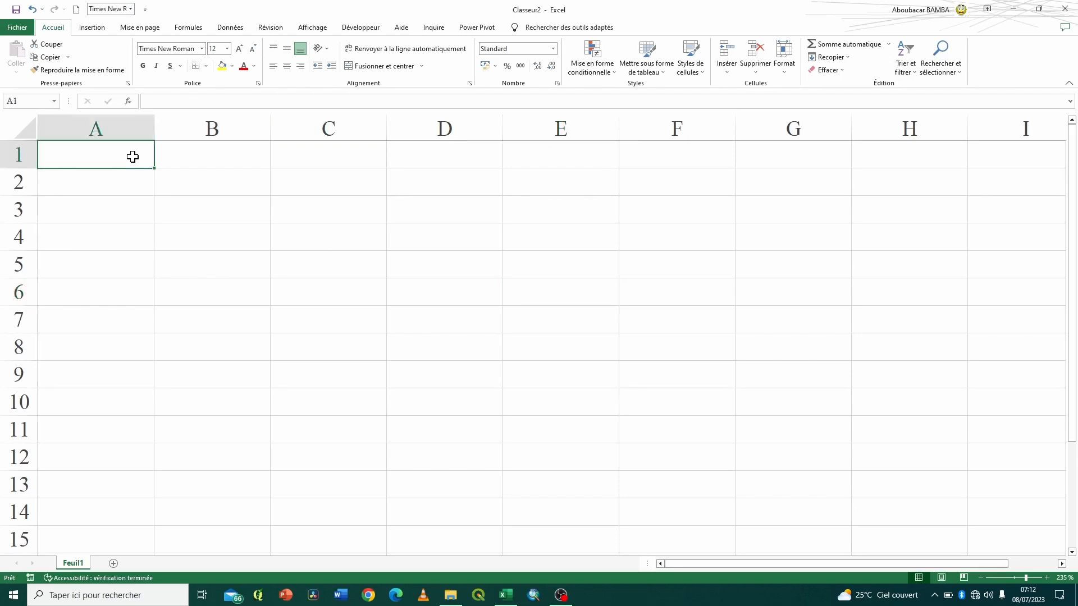
text(Luni)
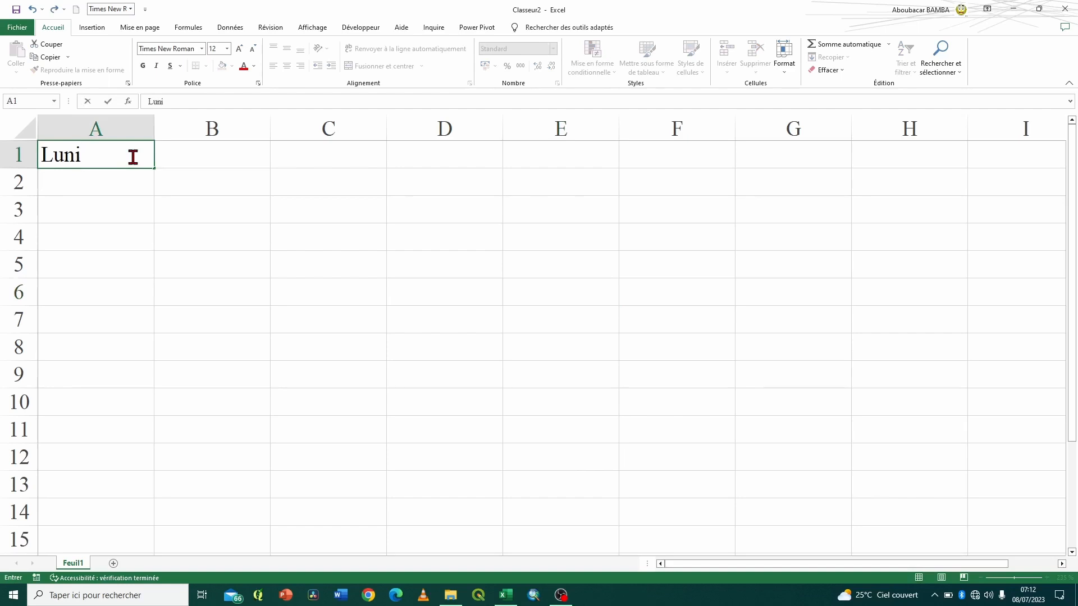
text(di)
key(BackSpace)
key(BackSpace)
key(BackSpace)
text(di)
key(ctrl+Return)
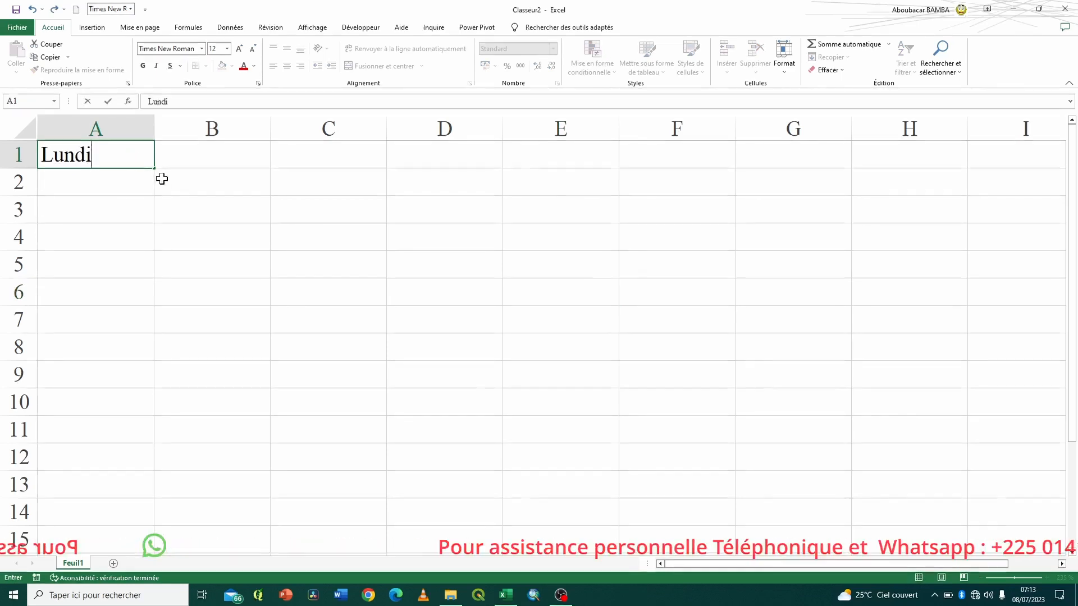
drag(152, 169, 152, 336)
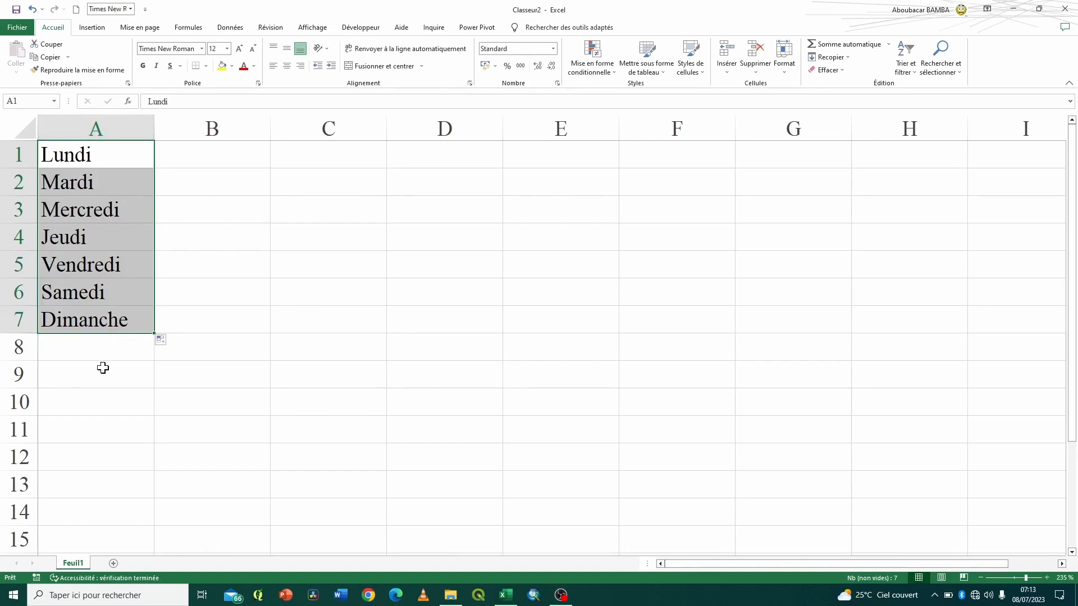
Enter the label Jour de naissance in cell C3 and autofit column C to its text
click(320, 208)
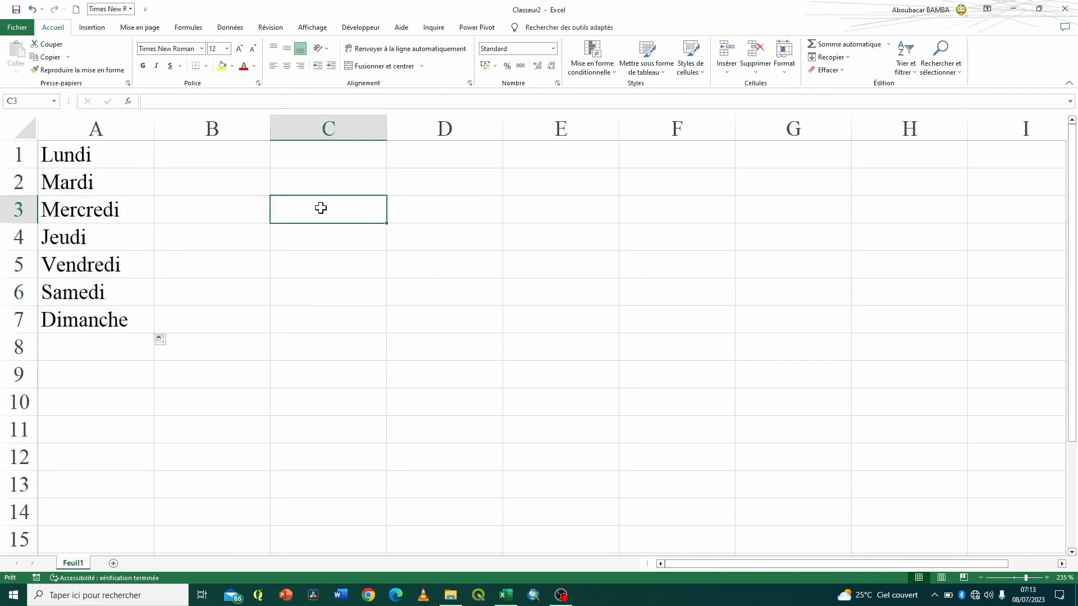
text(Jour d)
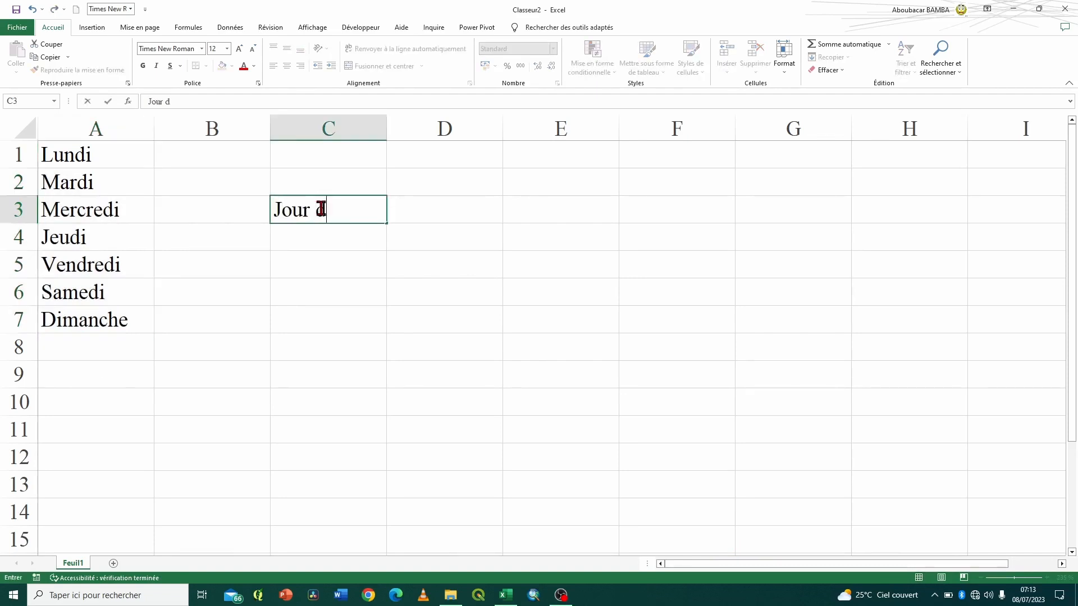
text(e naissance)
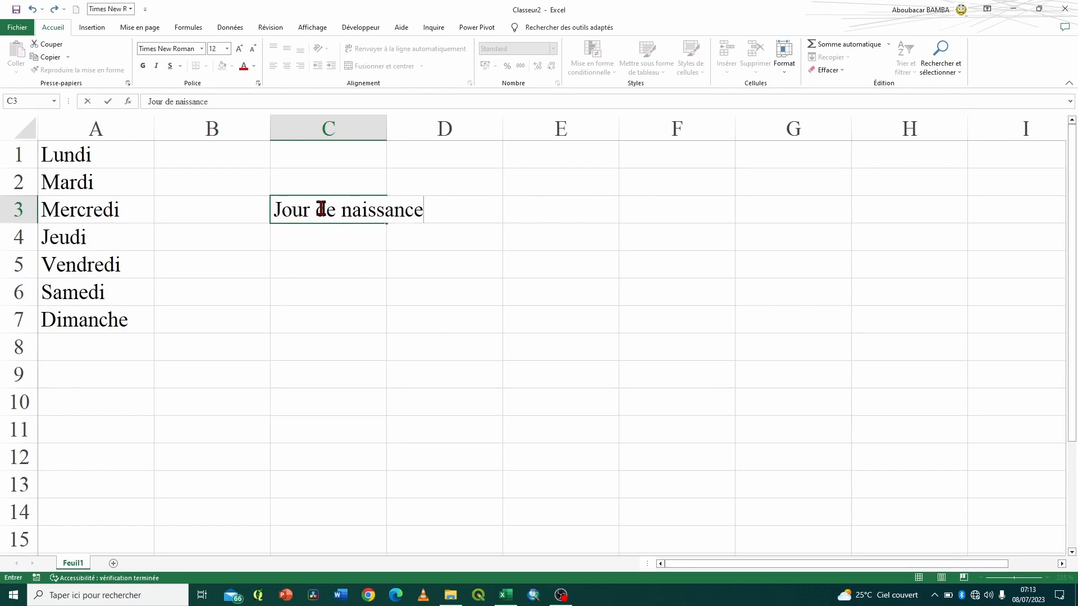
click(385, 122)
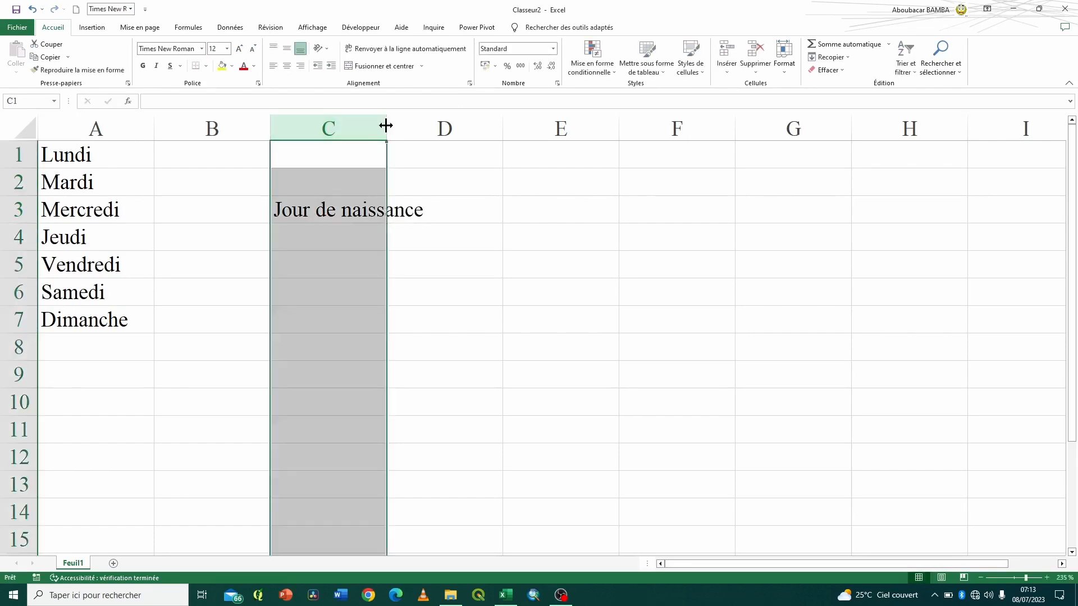
double_click(385, 125)
Apply data validation of type Liste to cell D3, using =$A$1:$A$7 as the source
click(466, 219)
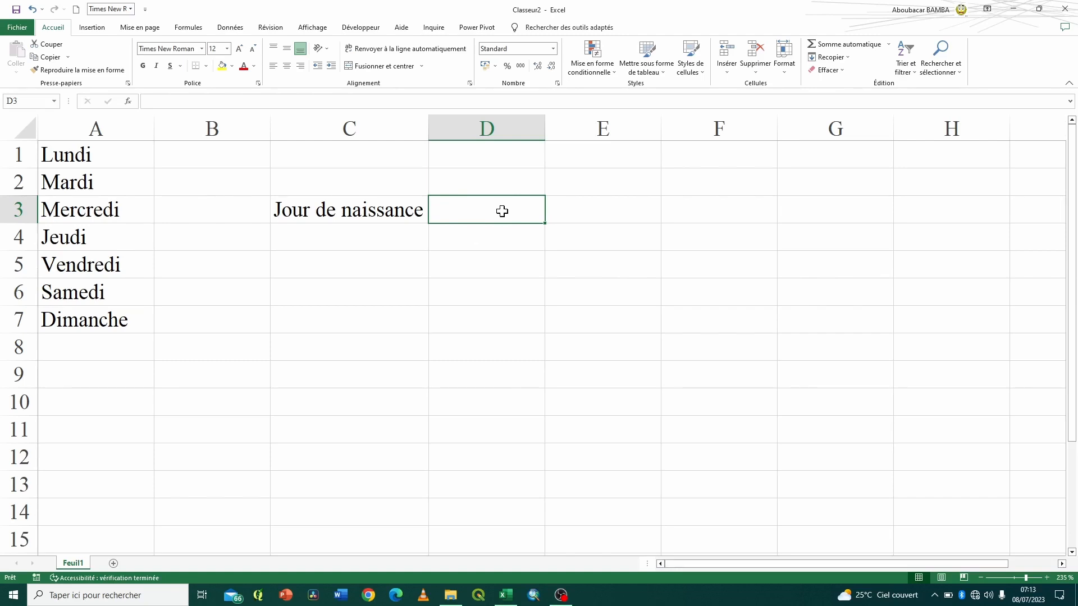
click(230, 29)
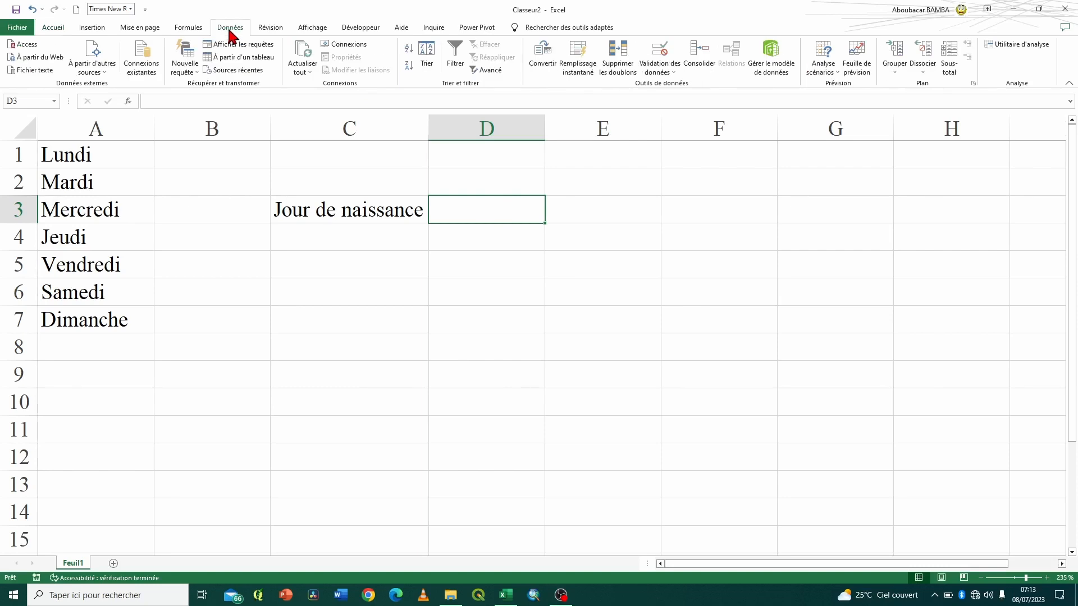
click(660, 51)
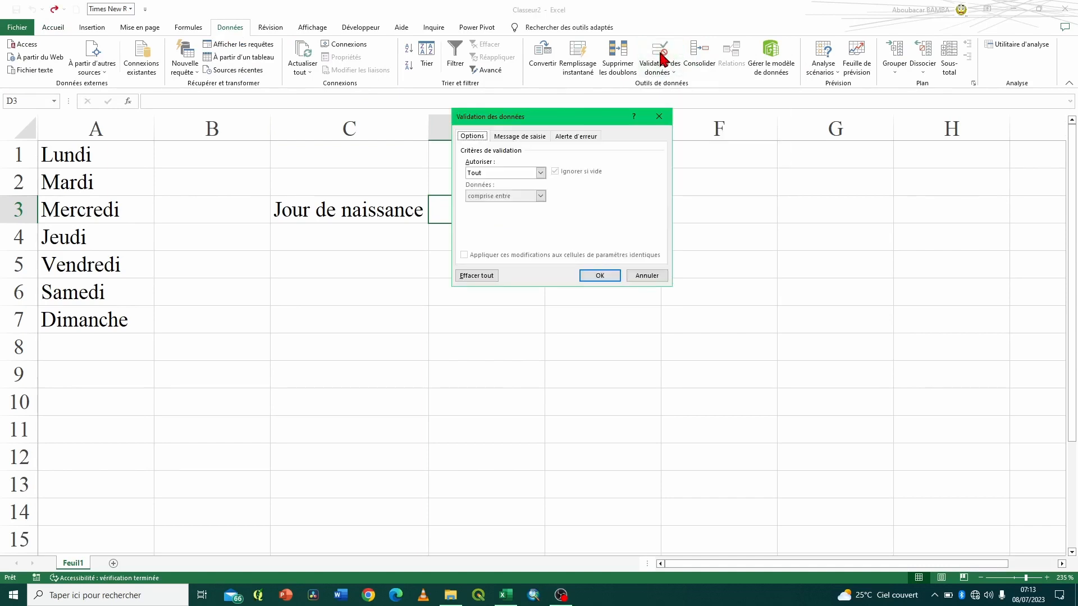
drag(562, 115, 667, 176)
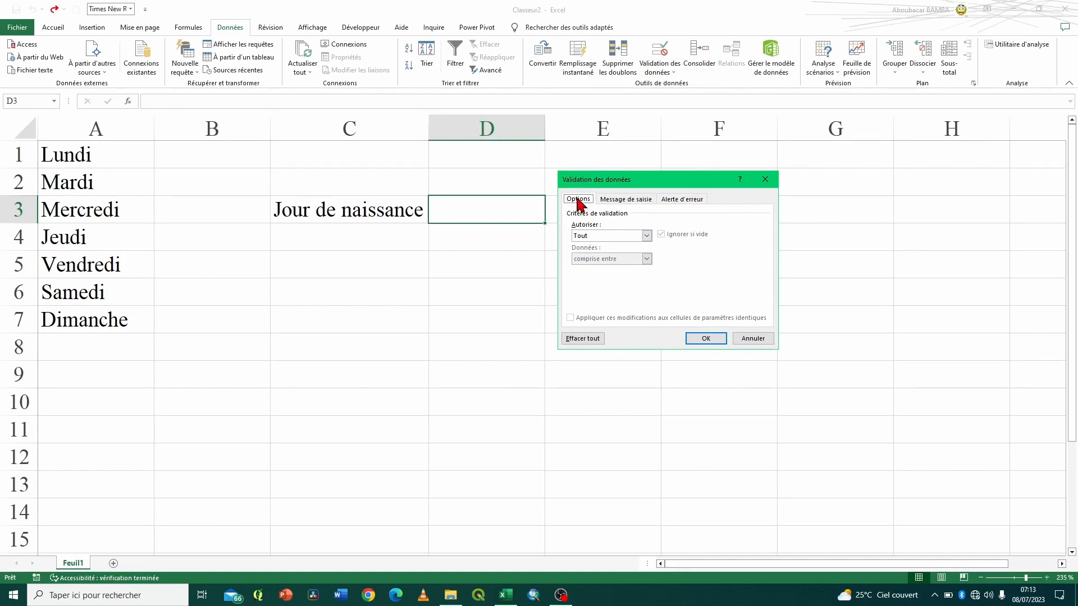
click(646, 235)
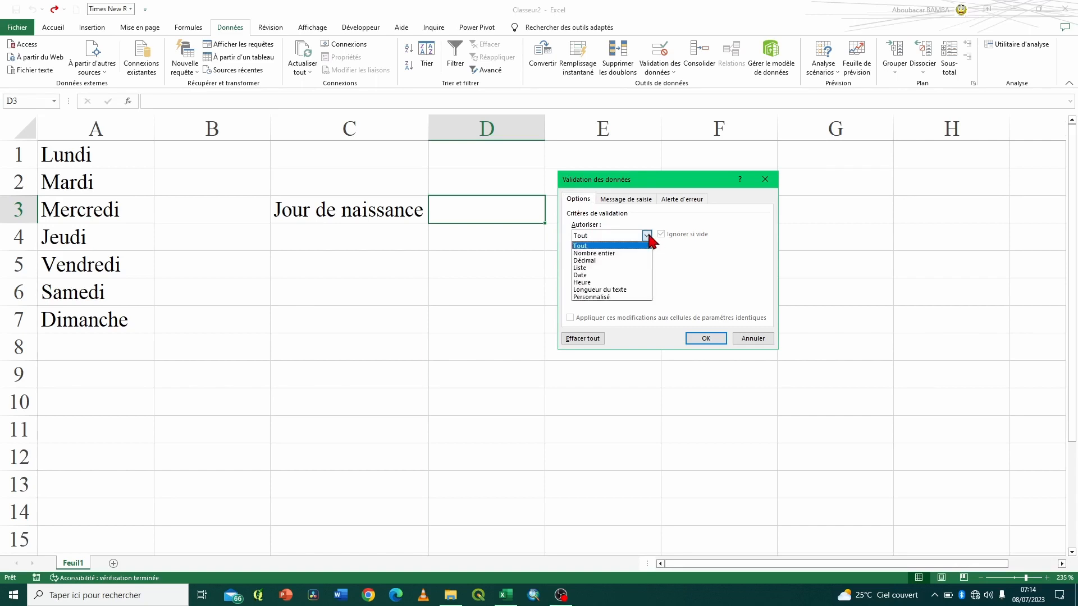
click(589, 274)
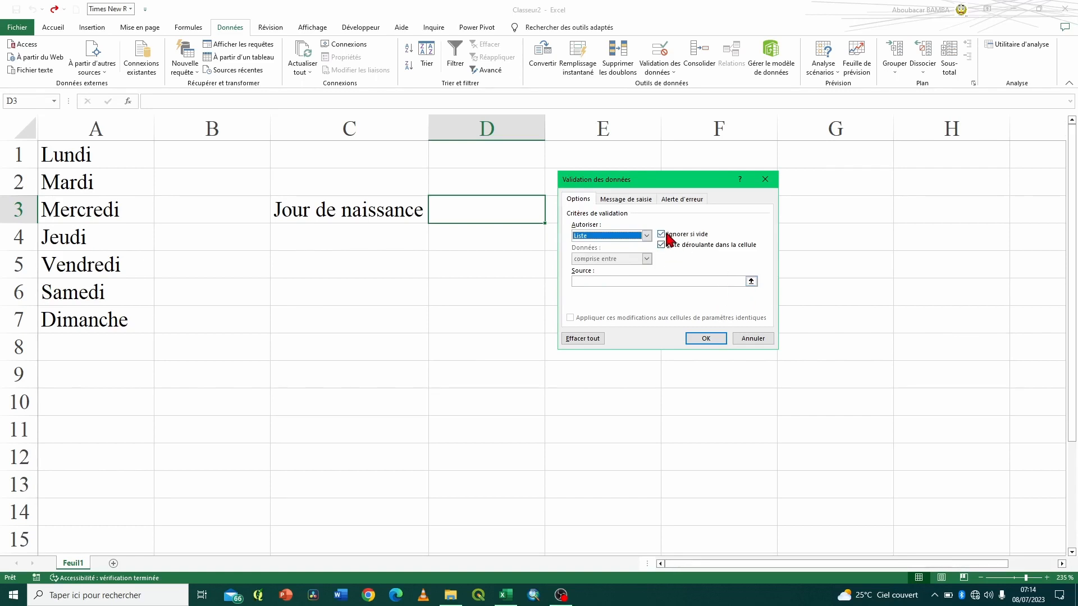
click(751, 282)
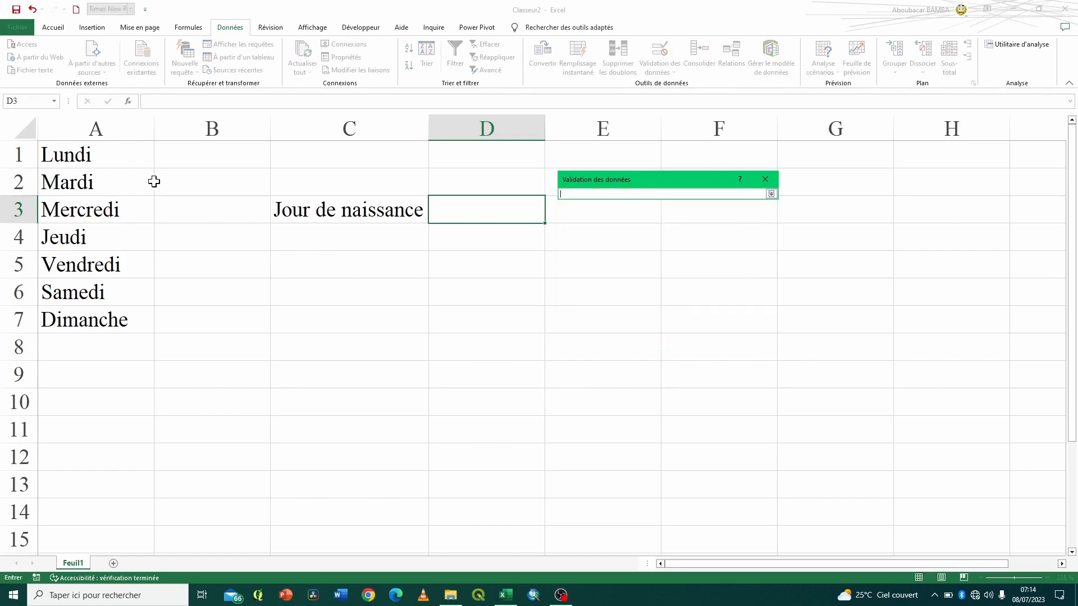
drag(115, 151, 92, 321)
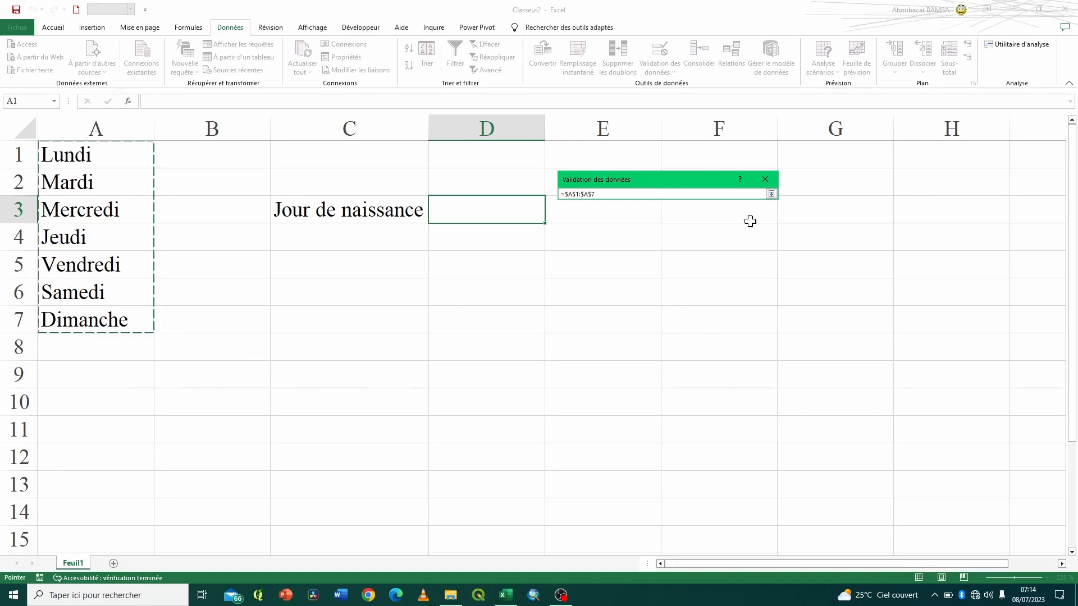
click(772, 194)
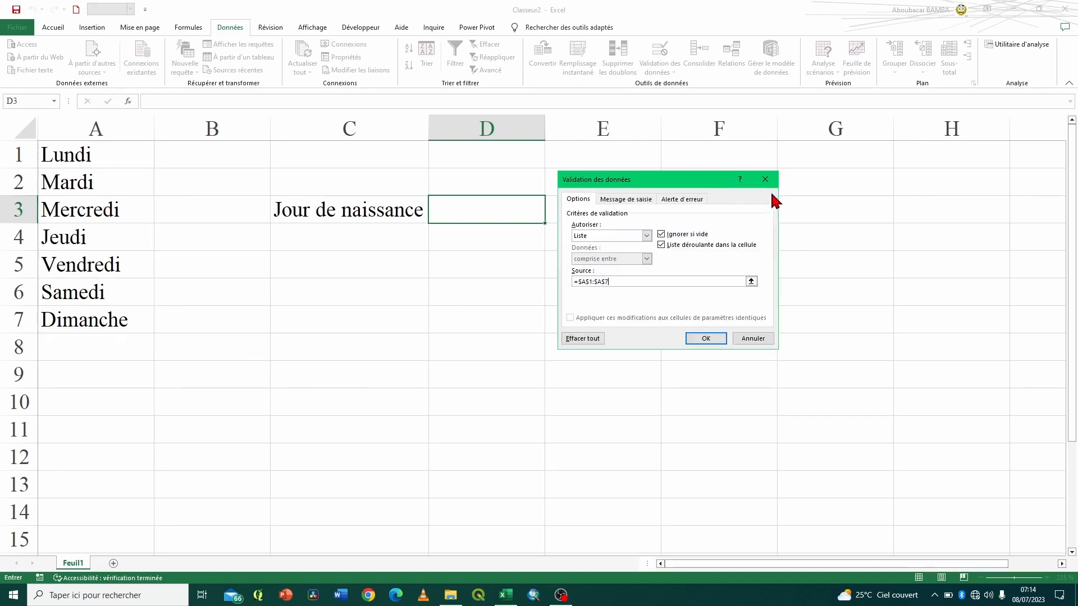
click(708, 338)
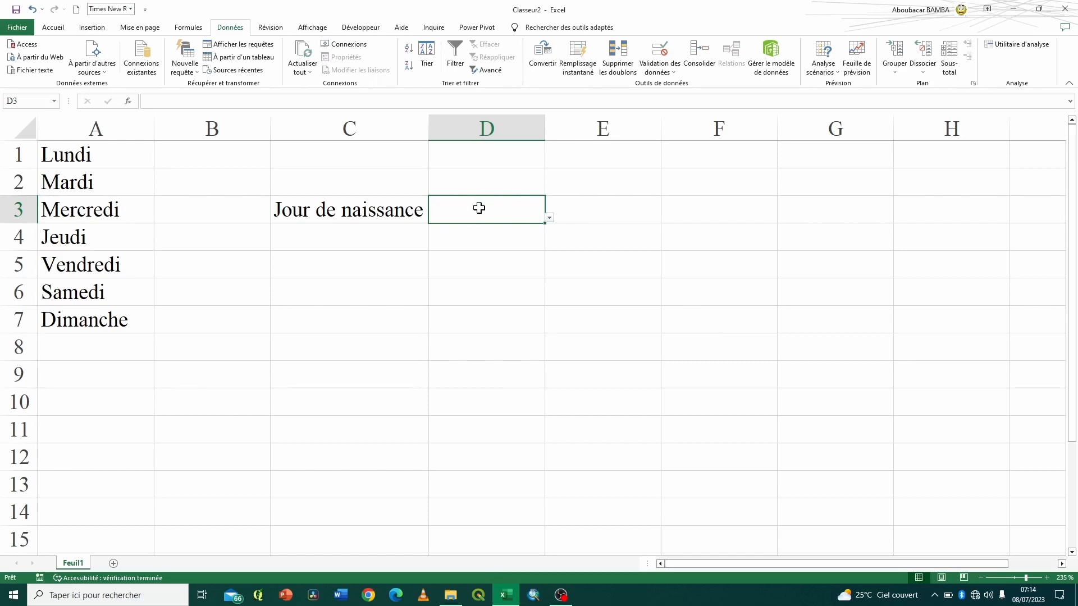
Test the drop-down list in D3 by choosing Mercredi, and leave it set to Vendredi
click(549, 219)
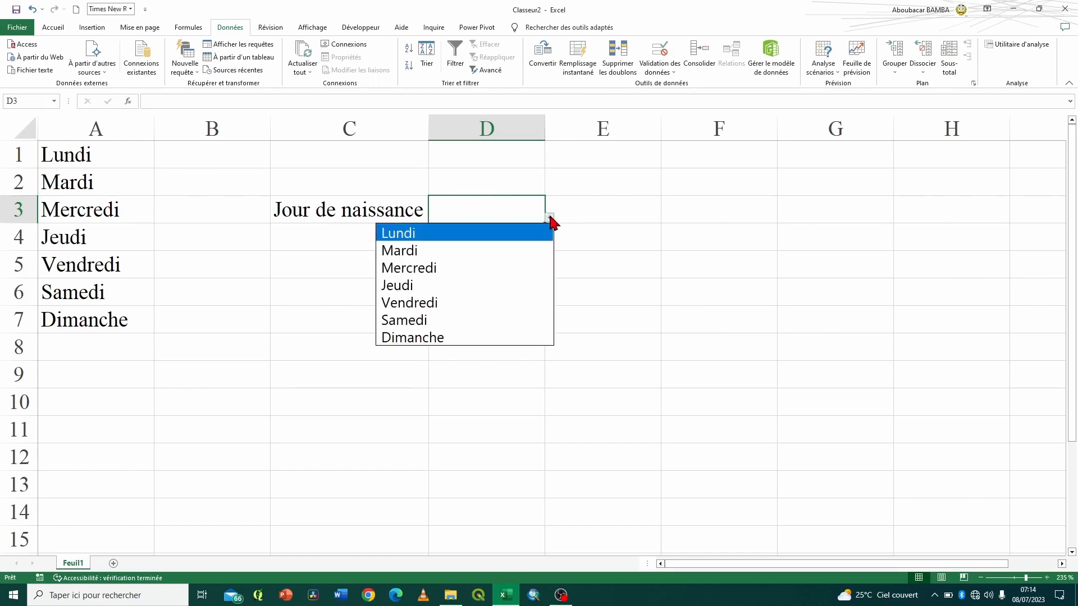
click(423, 236)
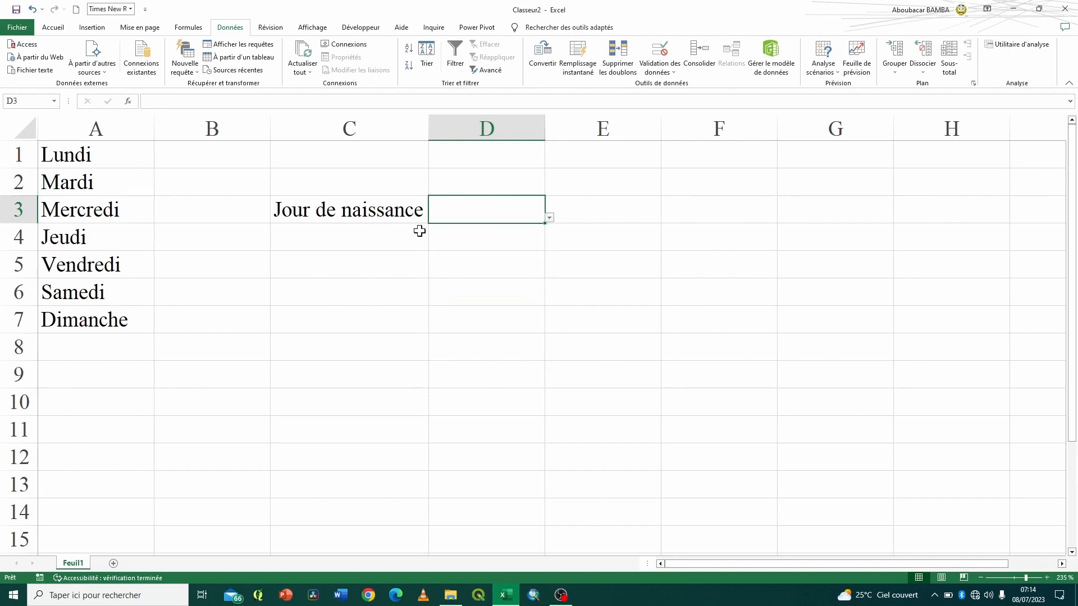
click(549, 219)
click(433, 267)
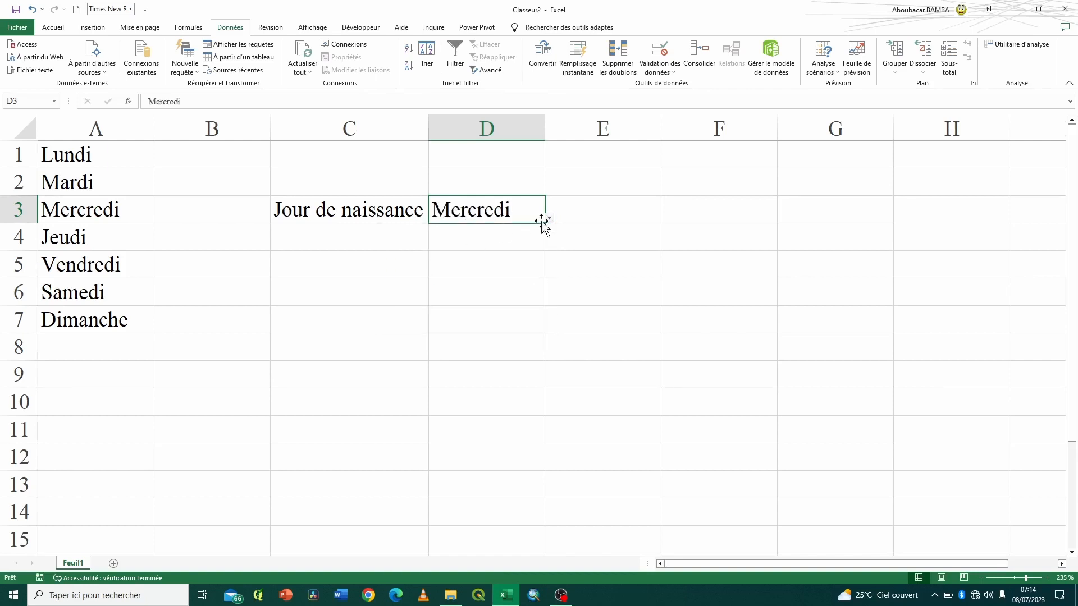
click(549, 218)
click(443, 307)
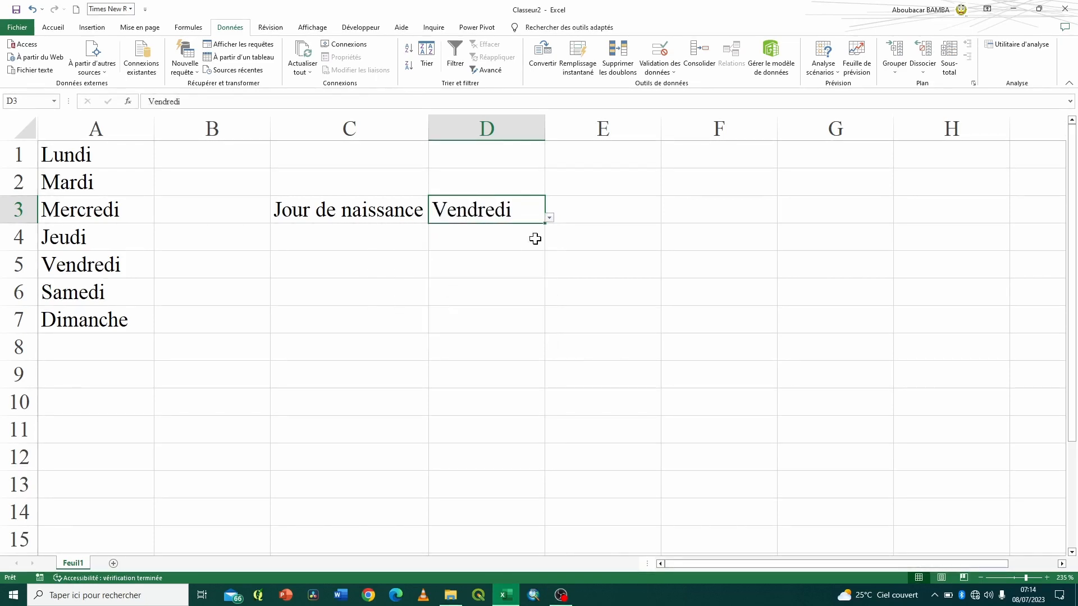
click(551, 219)
click(579, 203)
Add Janvier in cell A8 and check whether the drop-down list in D3 offers it
click(89, 346)
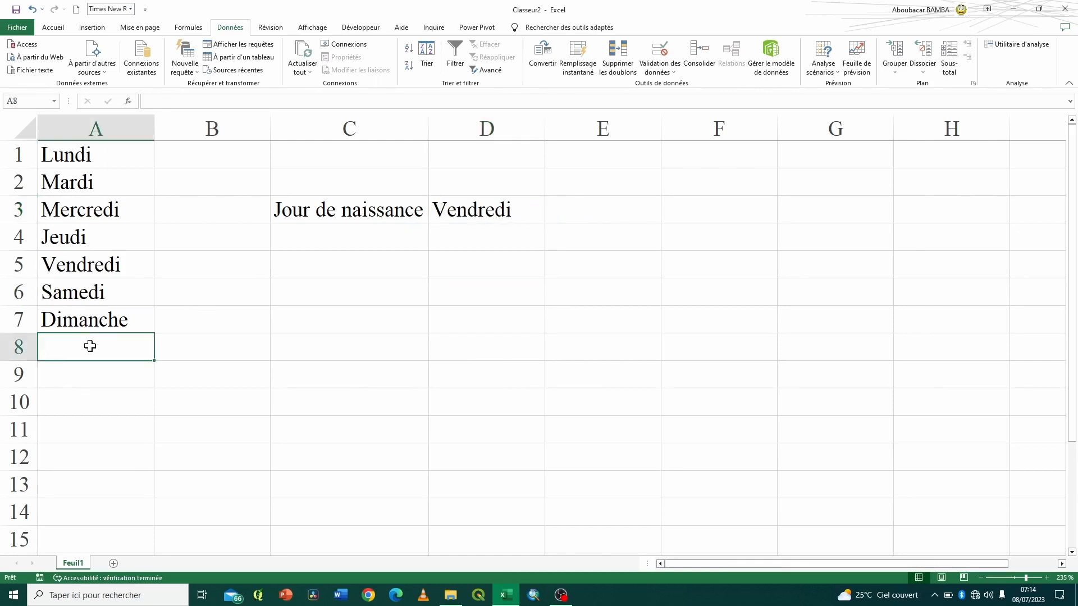
text(Janvier)
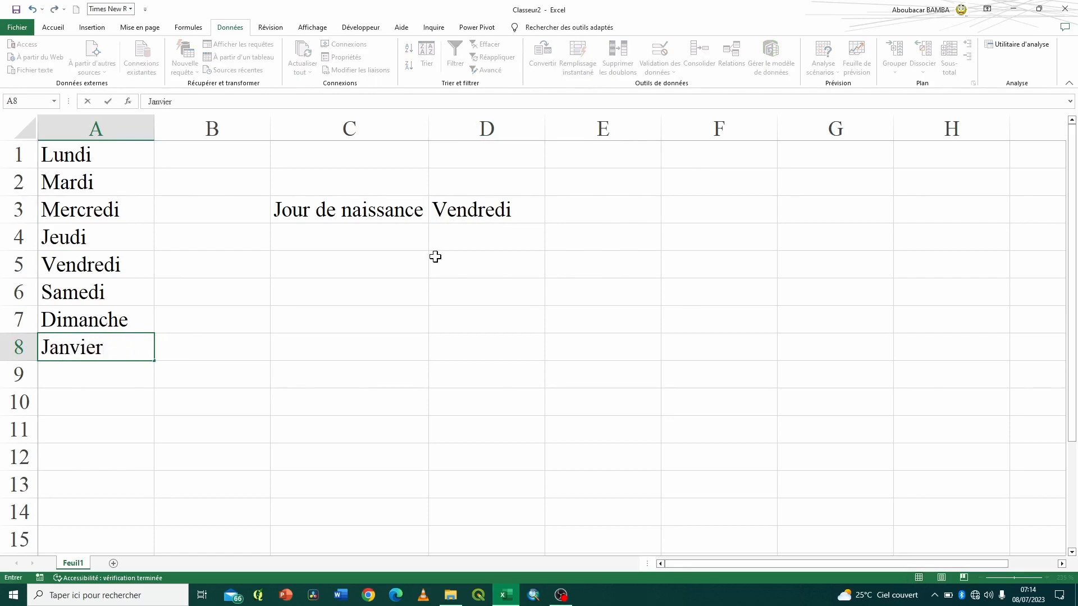
click(485, 211)
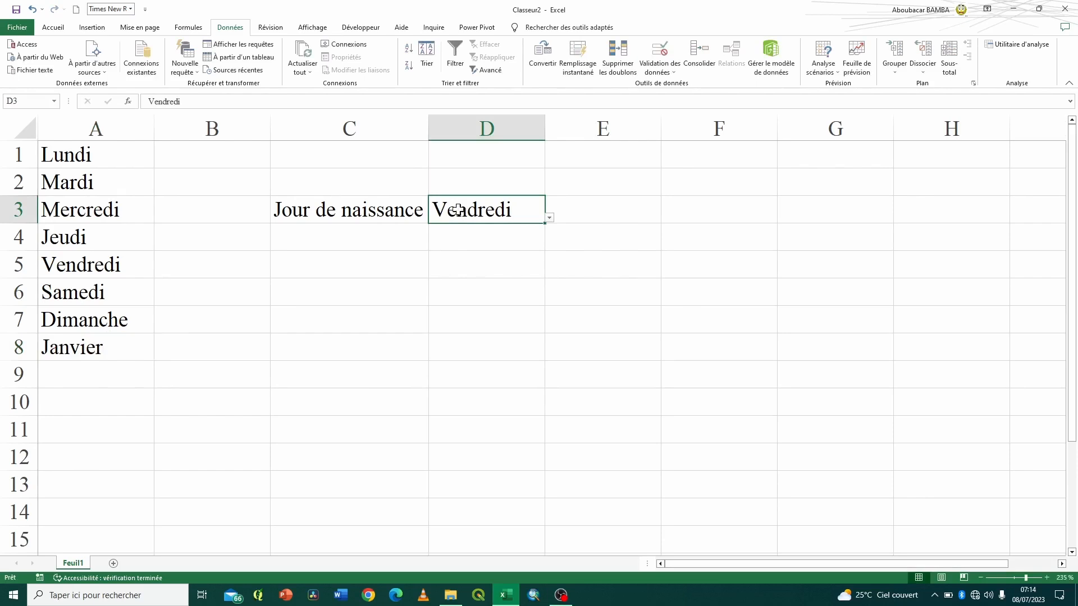
click(549, 217)
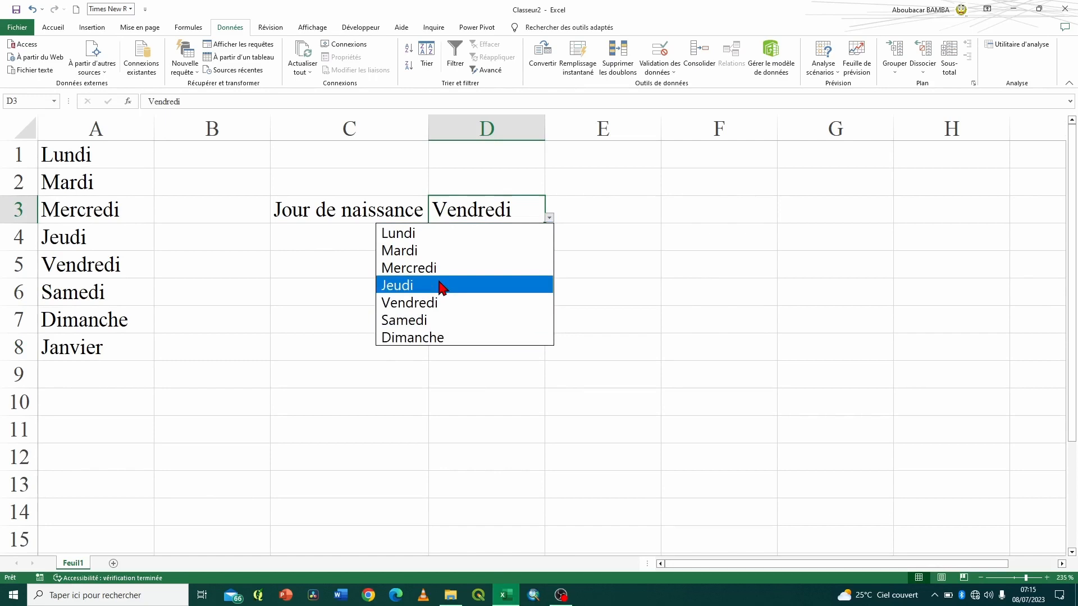
click(550, 219)
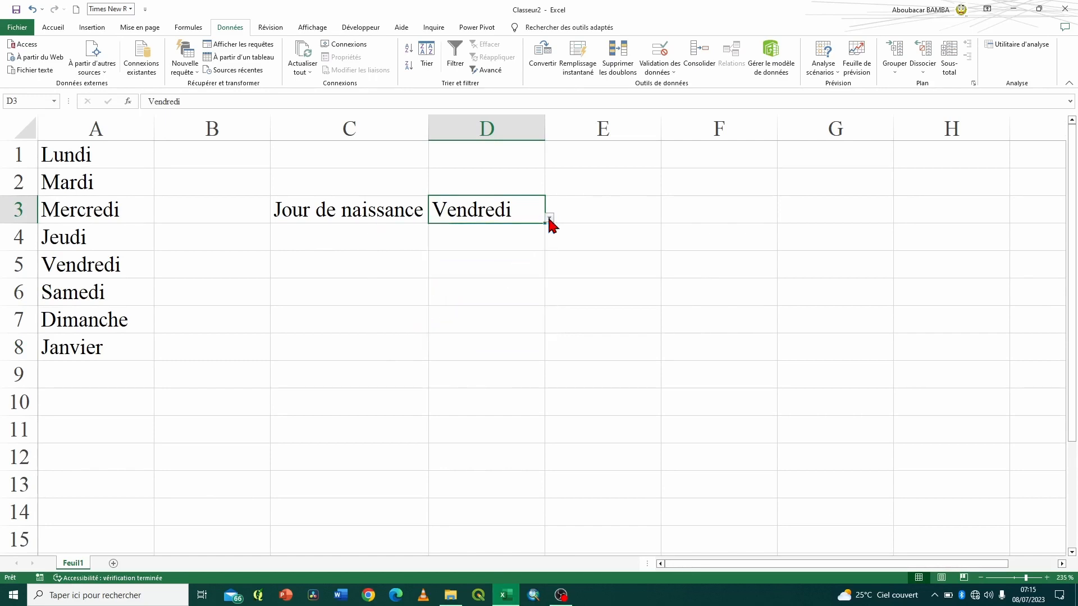
Extend the validation list source of D3 to =$A$1:$A$8 and check its drop-down choices
click(658, 56)
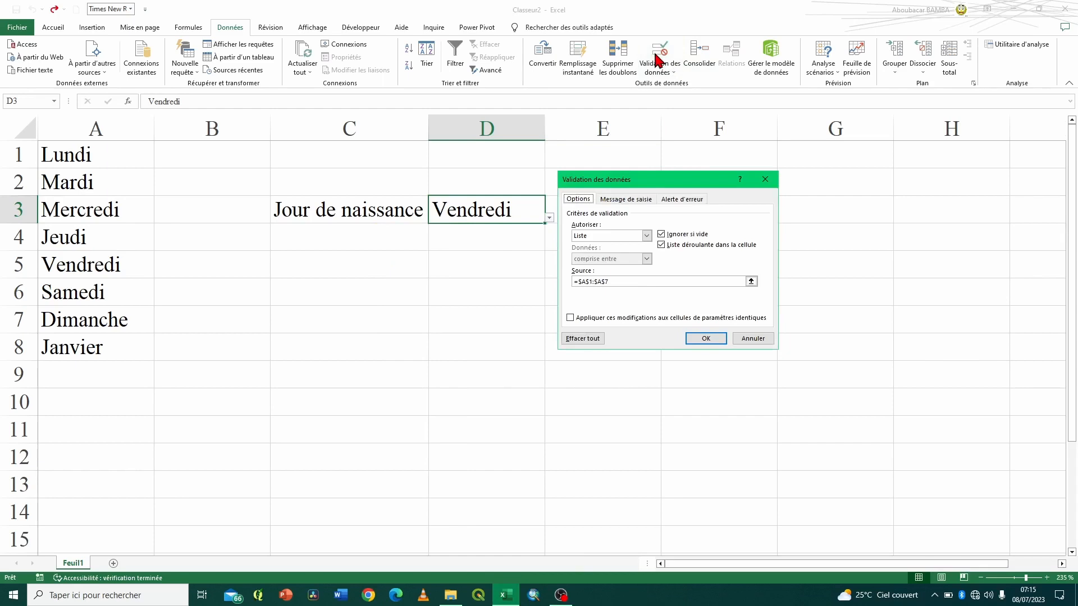
click(751, 282)
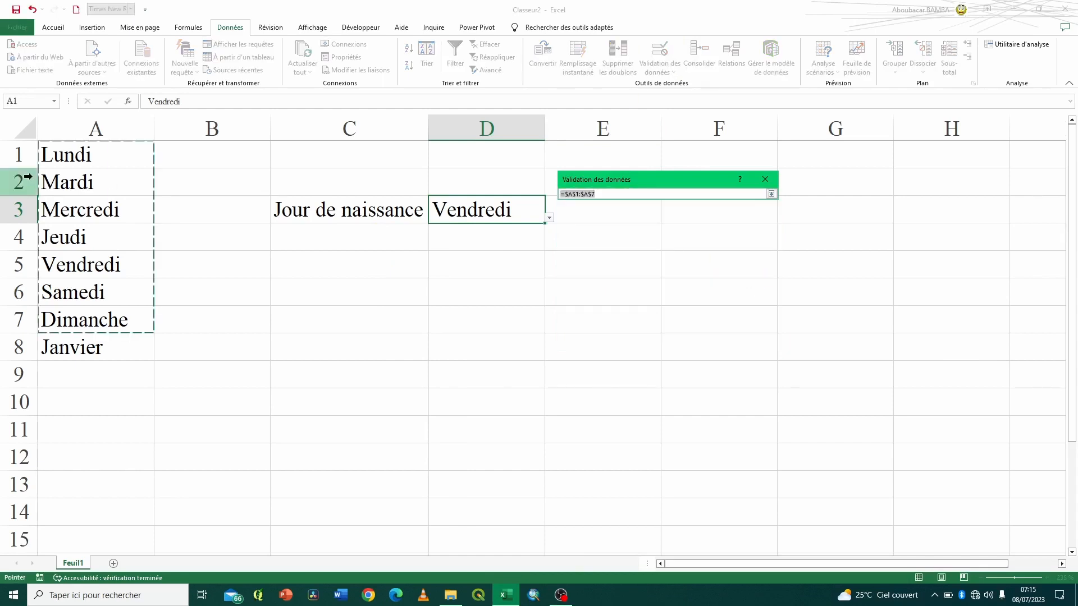
drag(101, 149, 100, 353)
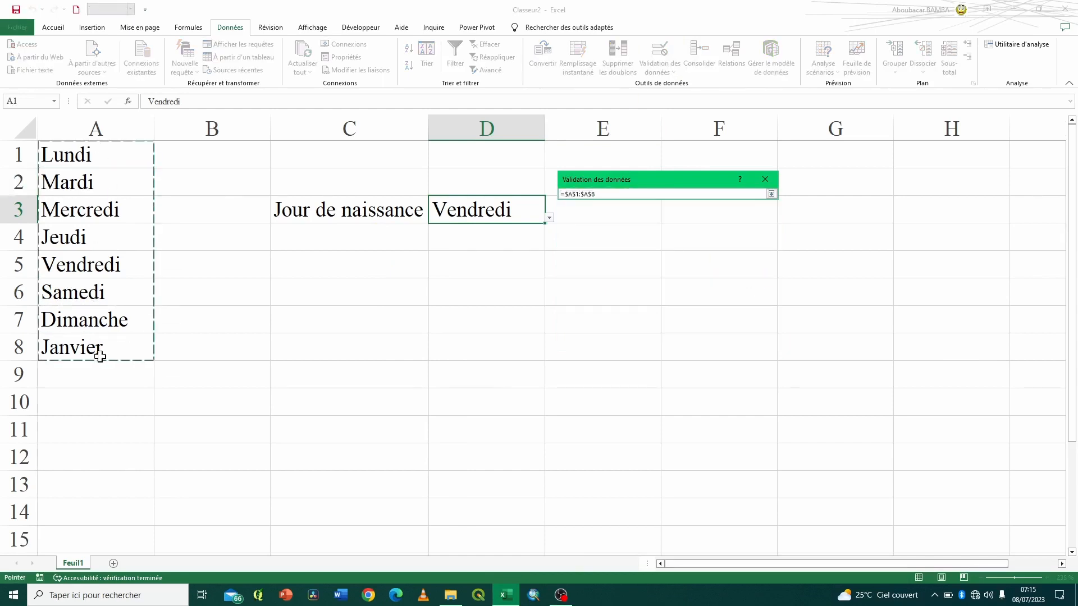
click(771, 194)
click(708, 339)
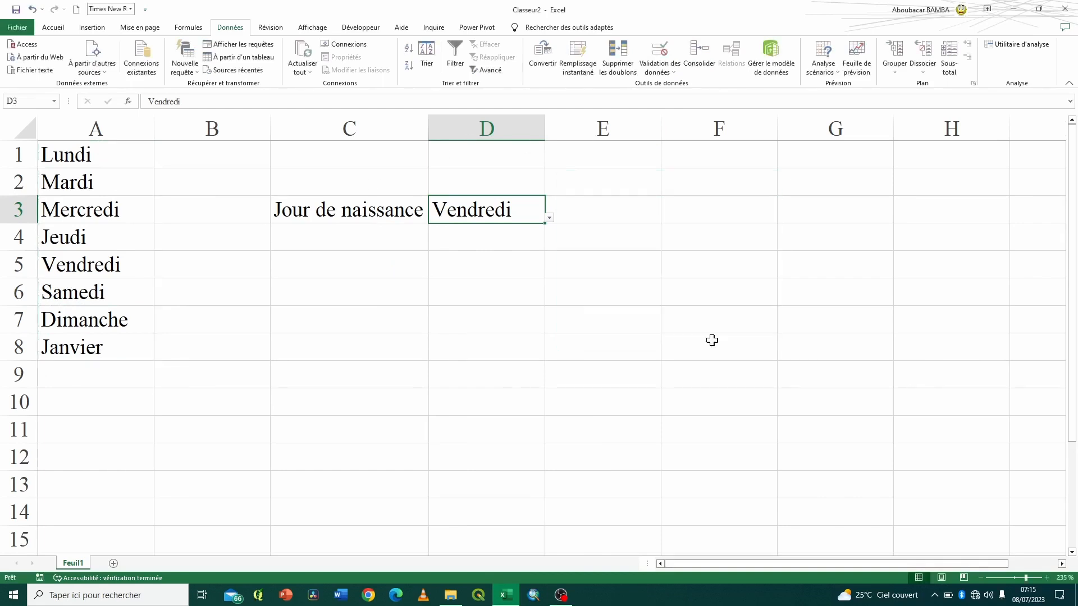
click(549, 218)
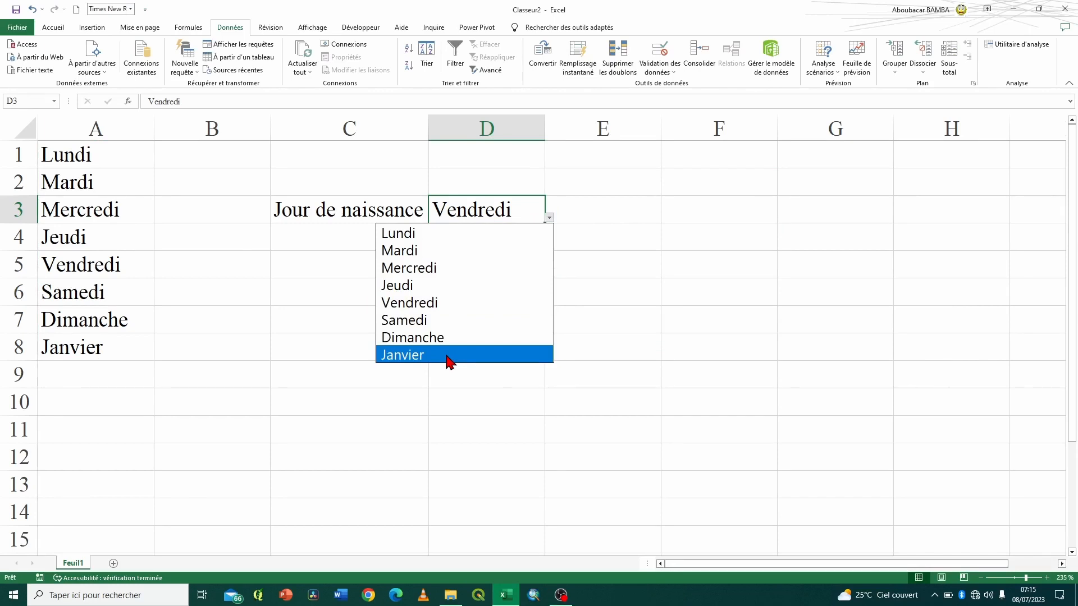
click(550, 217)
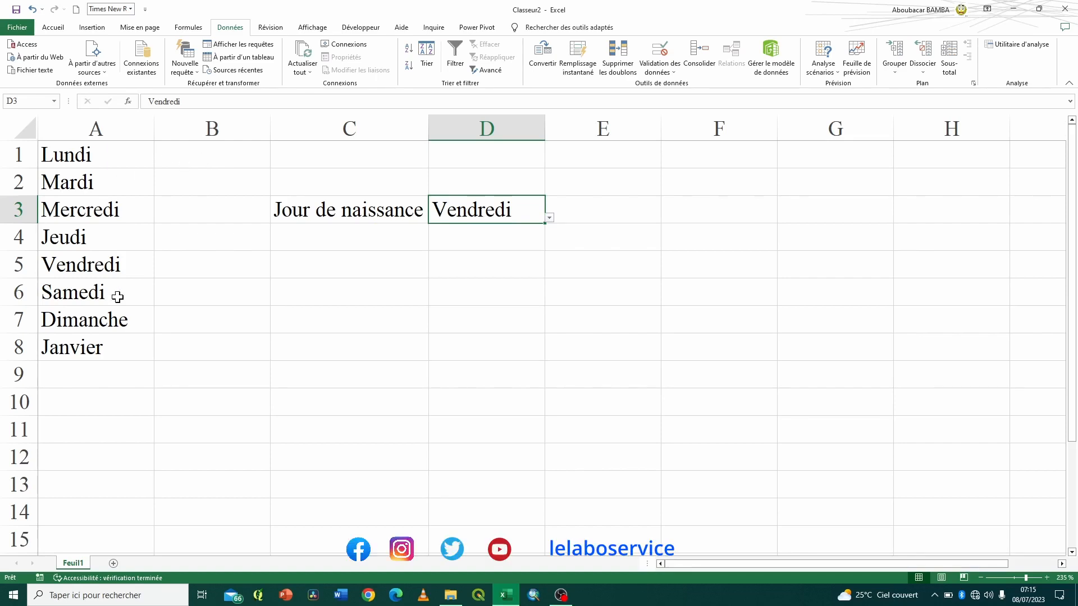
Delete Janvier from cell A8
click(100, 347)
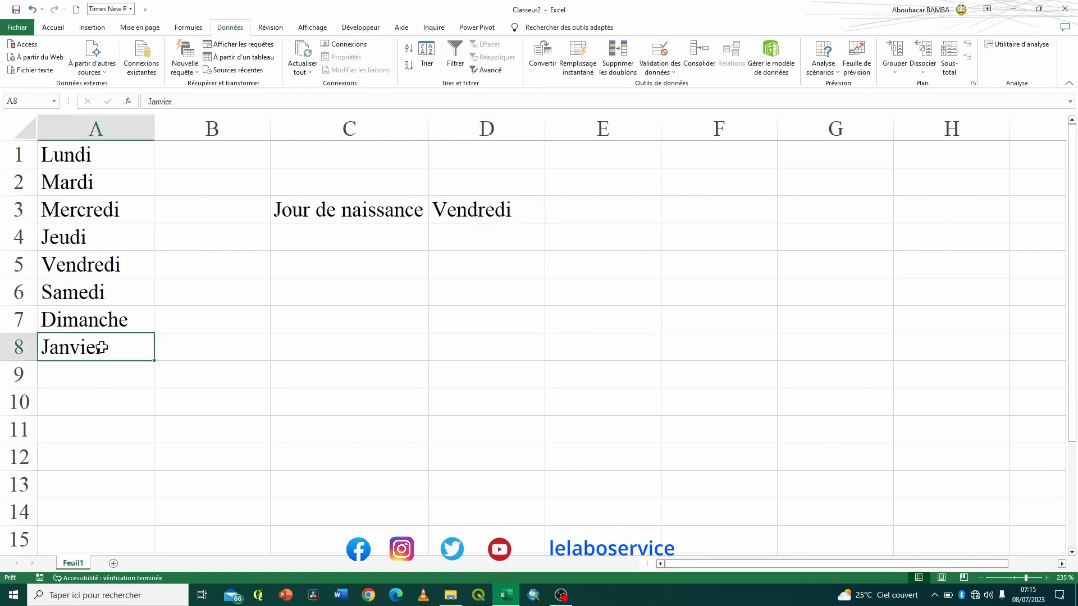
key(BackSpace)
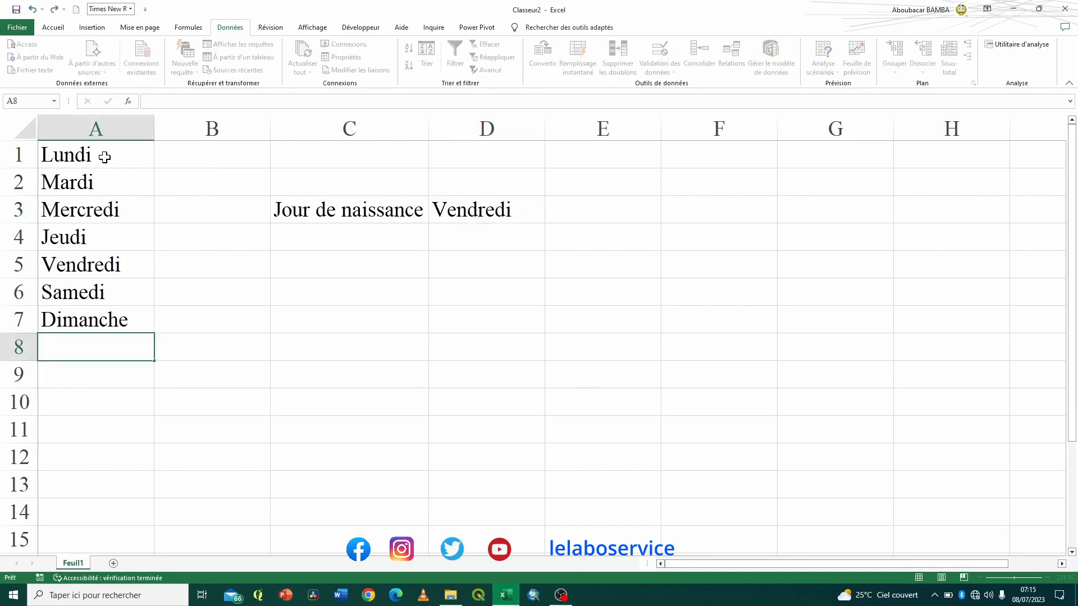
Convert the weekday list in A1:A7 into a table without marking the first row as headers
drag(104, 157, 94, 336)
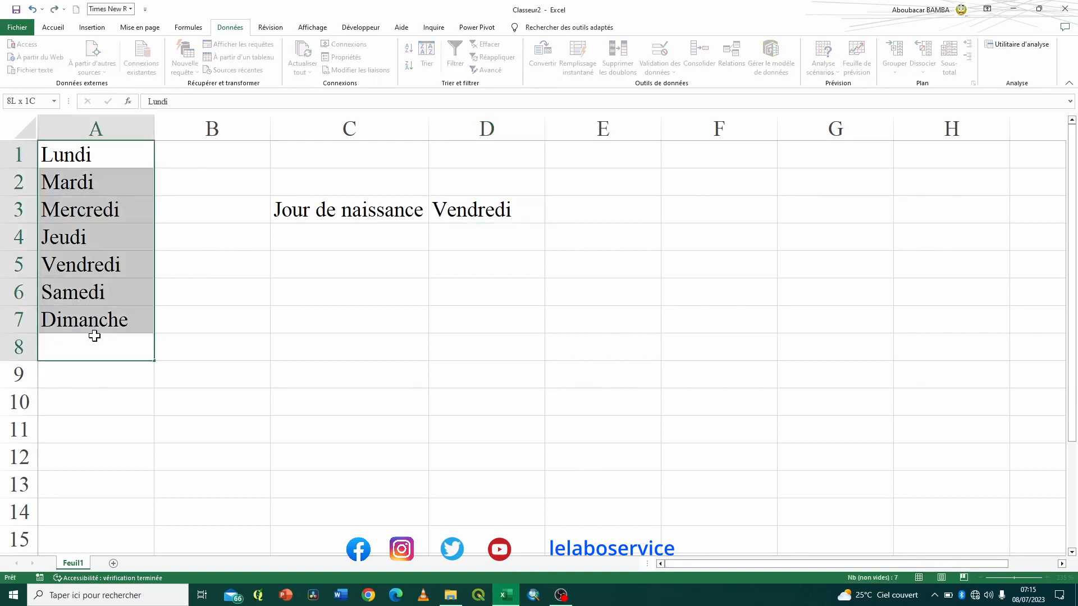
click(114, 154)
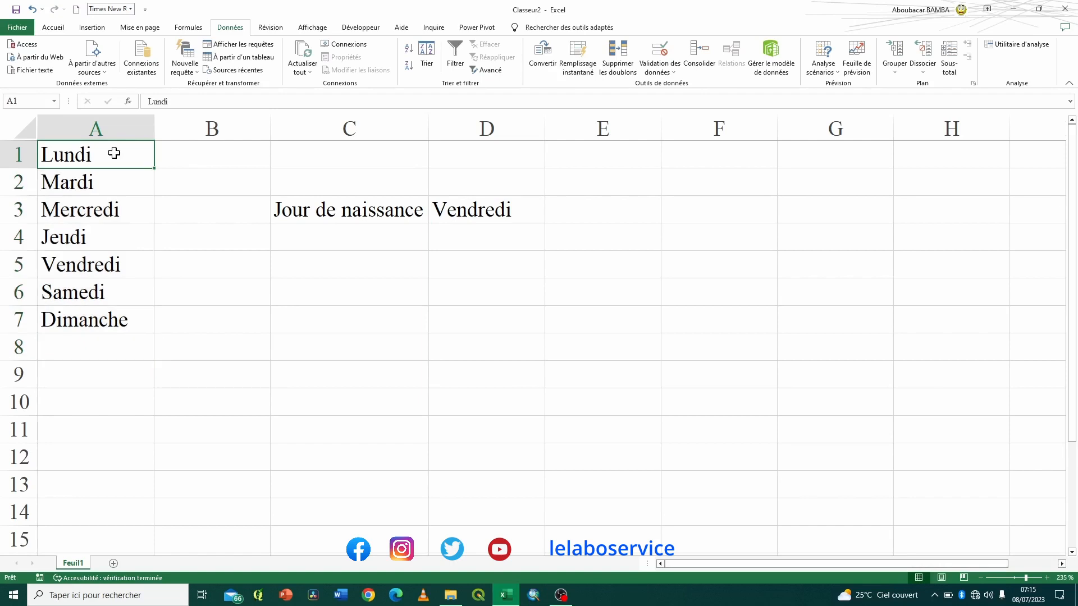
drag(113, 154, 106, 312)
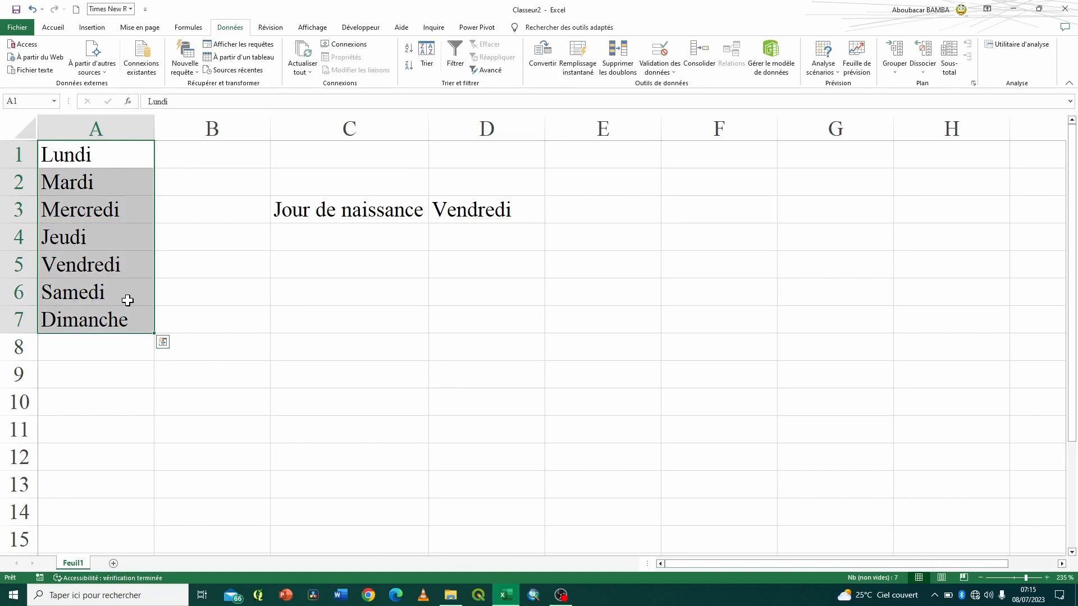
key(ctrl+t)
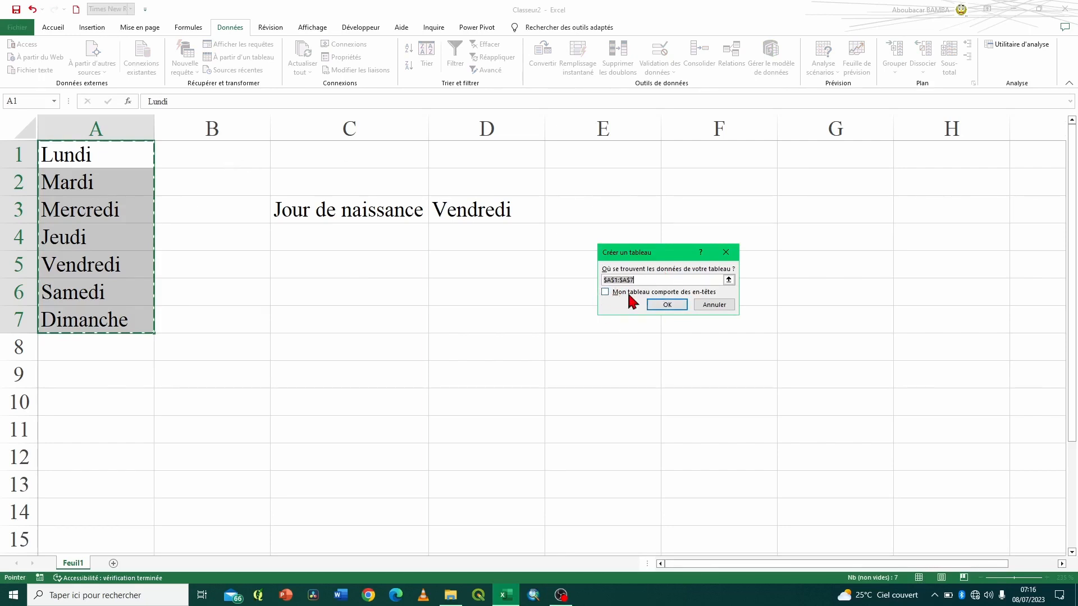
click(679, 304)
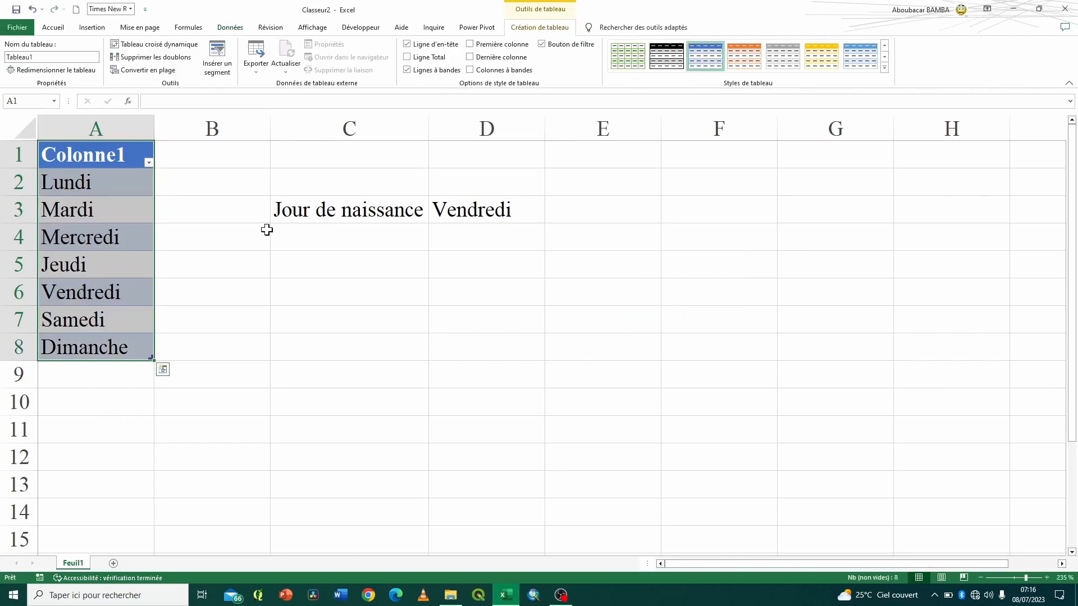
Copy the label Jour de naissance from C3 into C5
click(524, 212)
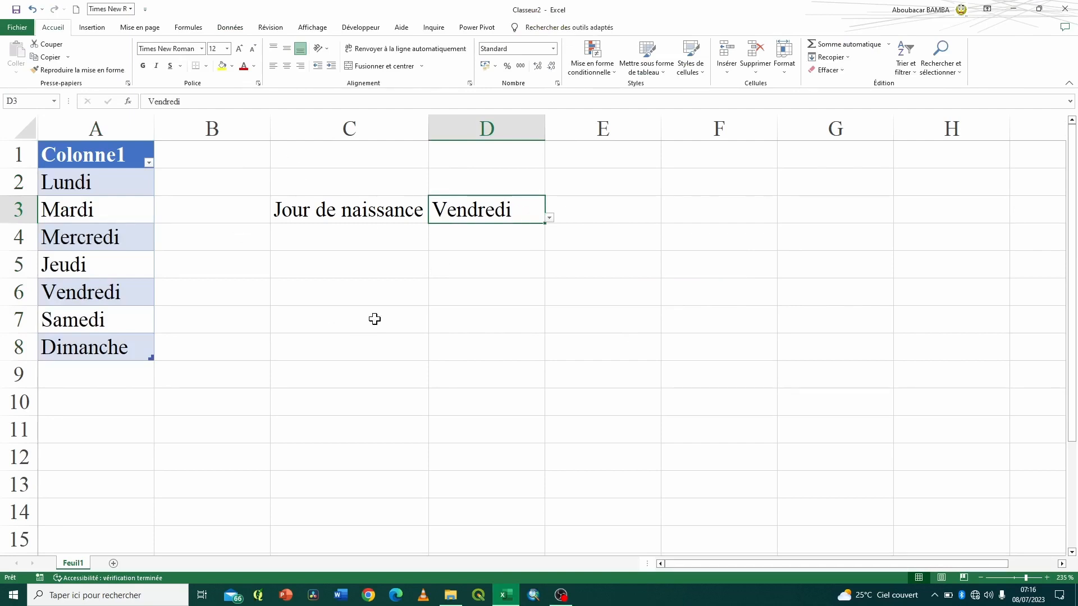
click(360, 214)
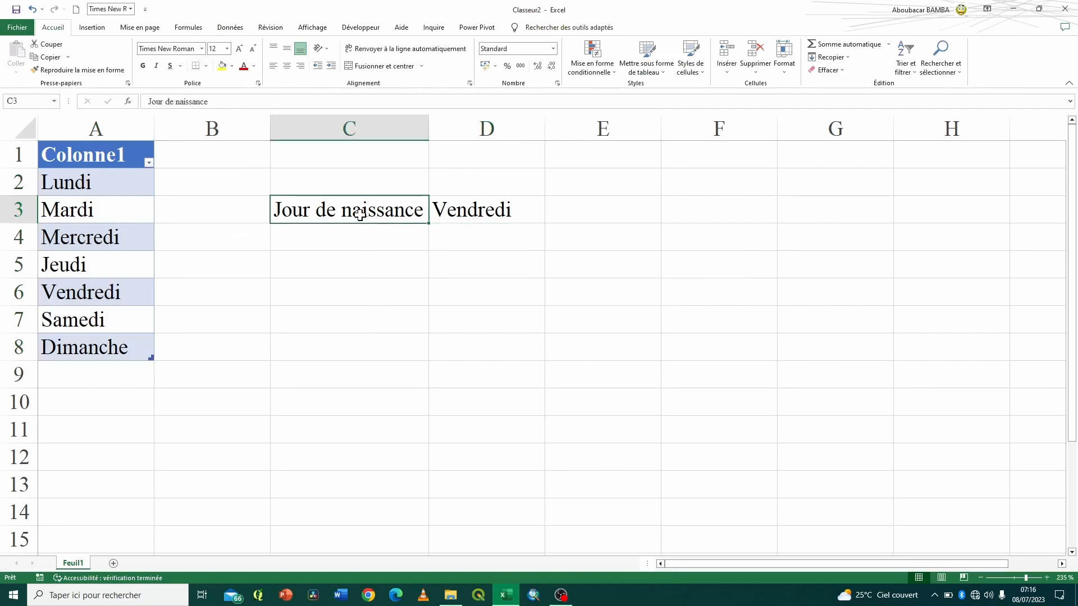
key(ctrl+c)
click(358, 263)
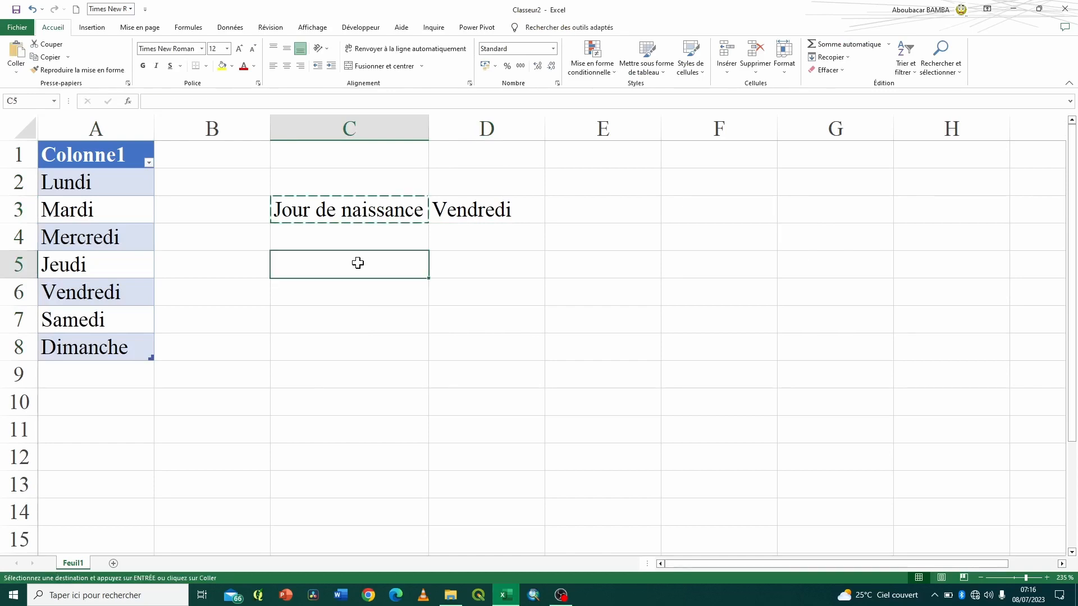
key(ctrl+v)
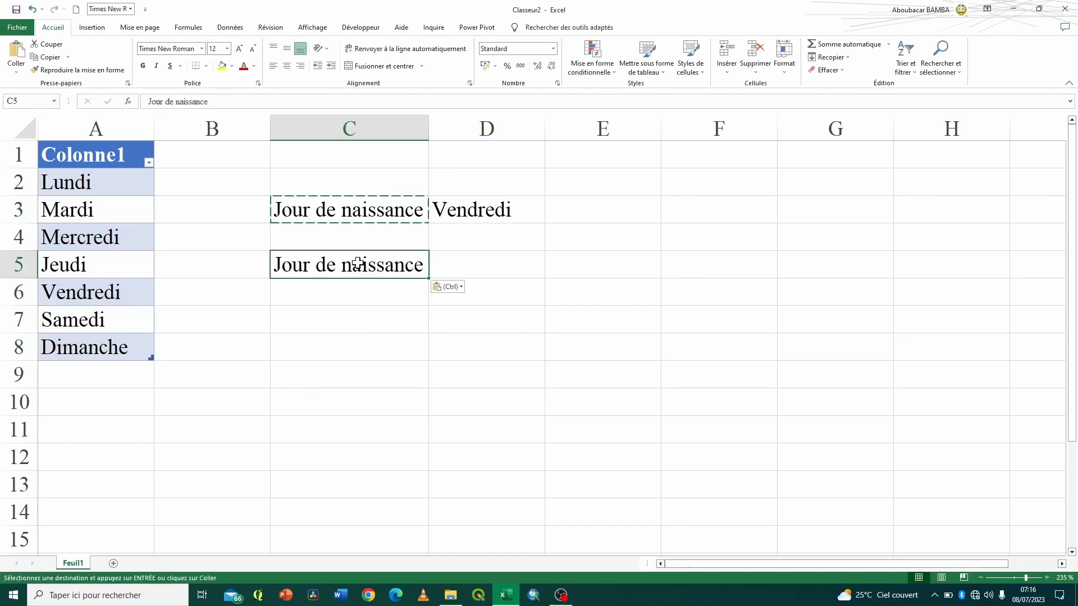
Add list validation with source =$A$1:$A$8 to cell D5 and choose Colonne1 from its drop-down list
click(484, 261)
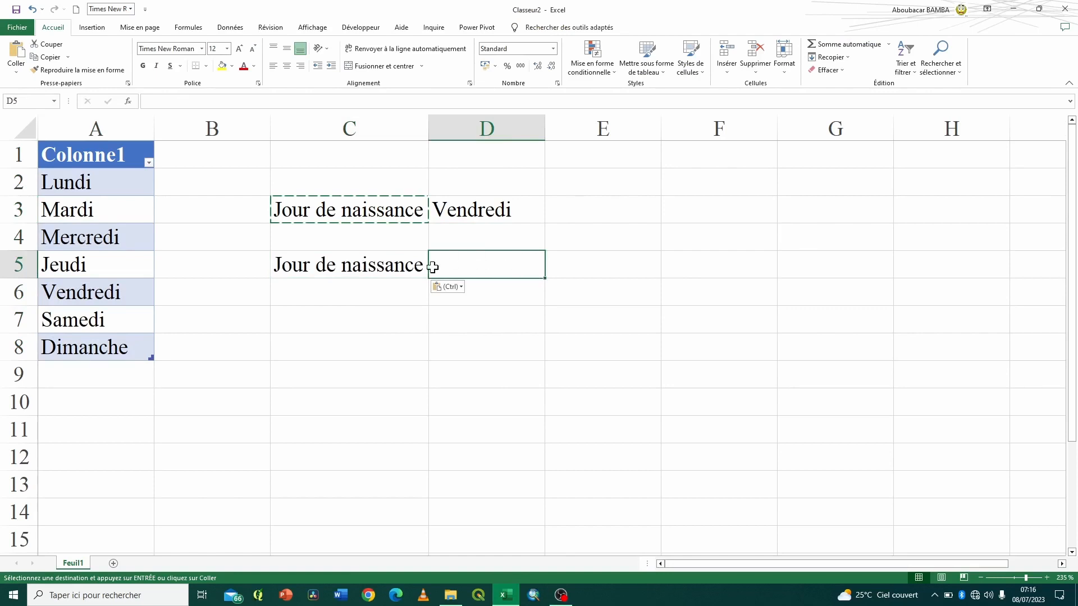
click(231, 28)
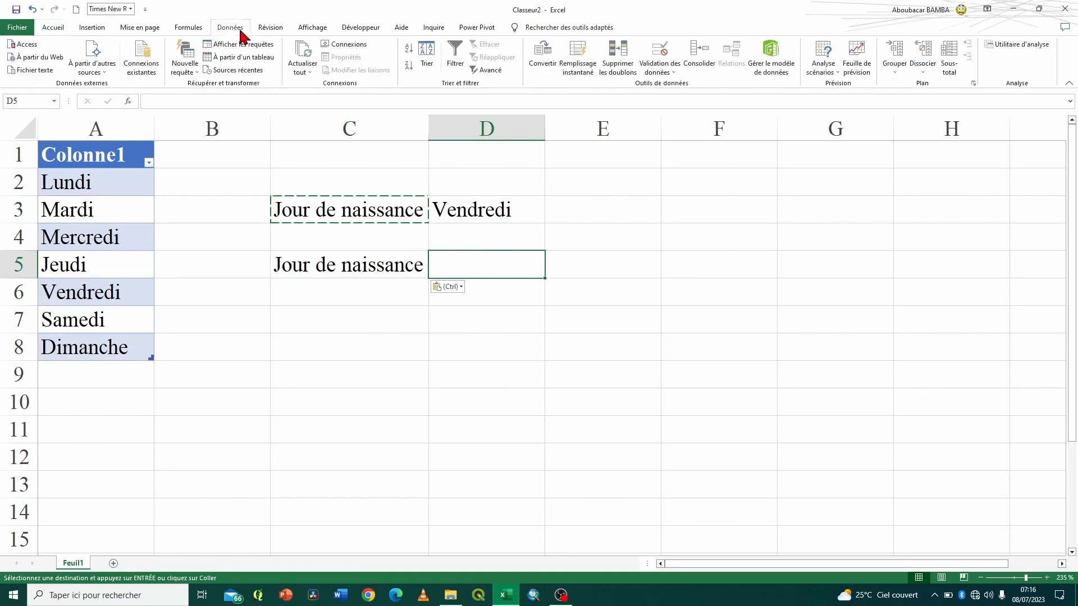
click(669, 68)
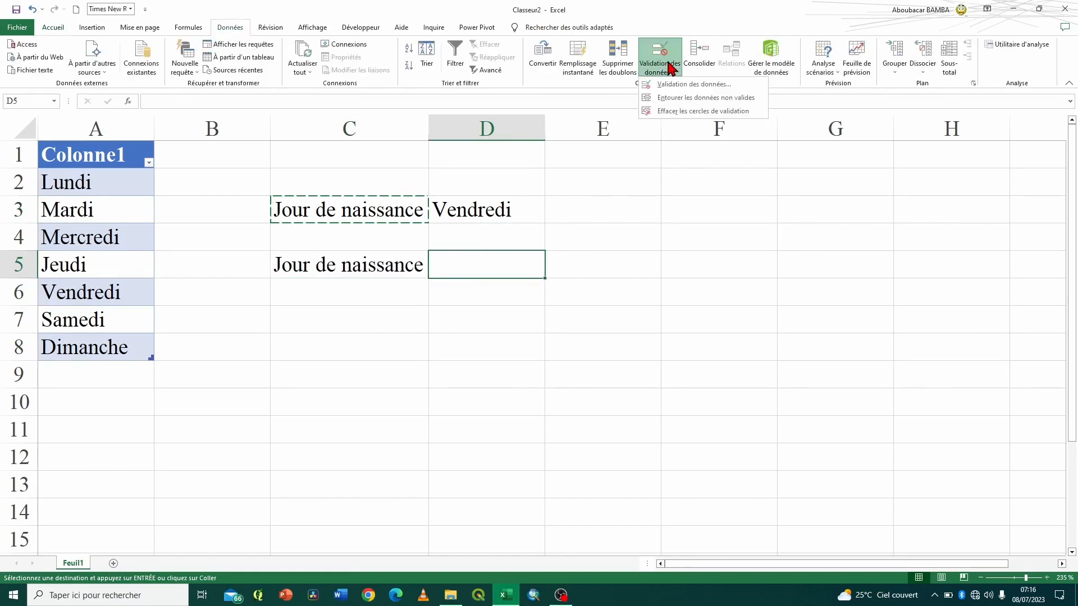
click(653, 83)
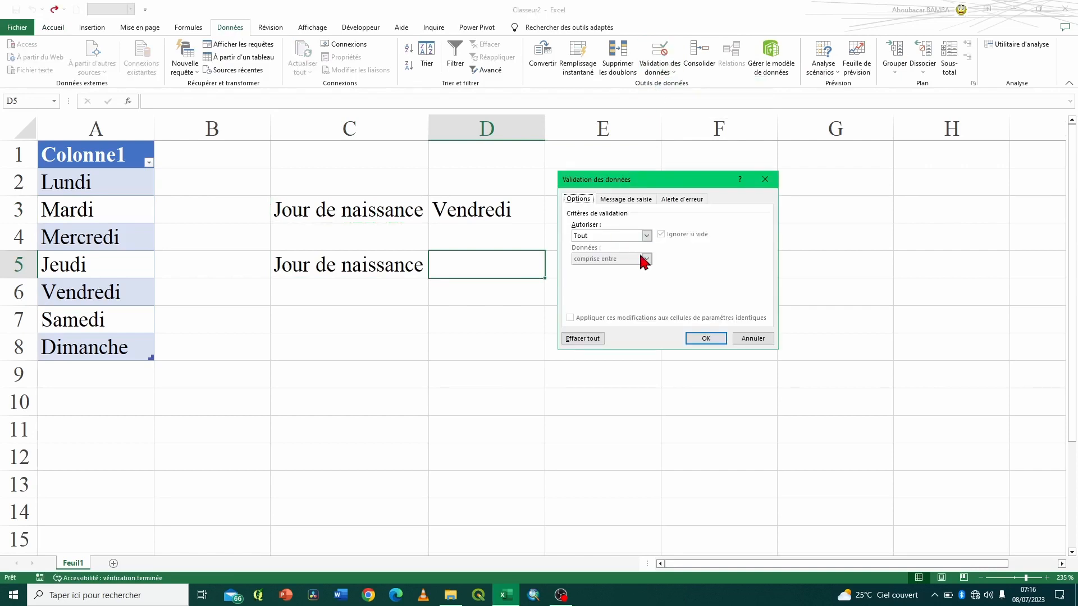
click(646, 236)
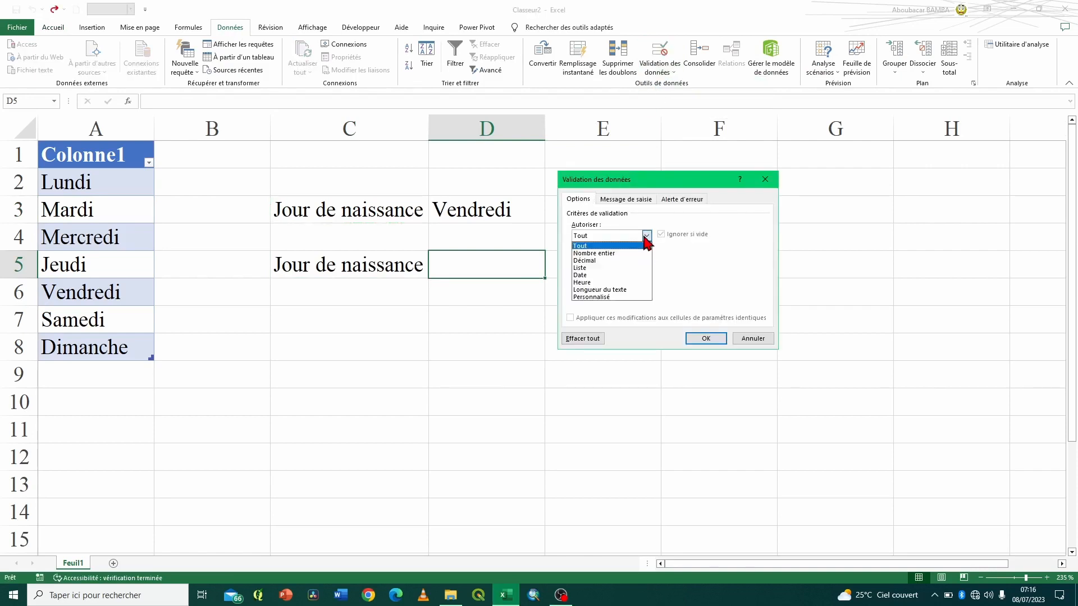
click(587, 268)
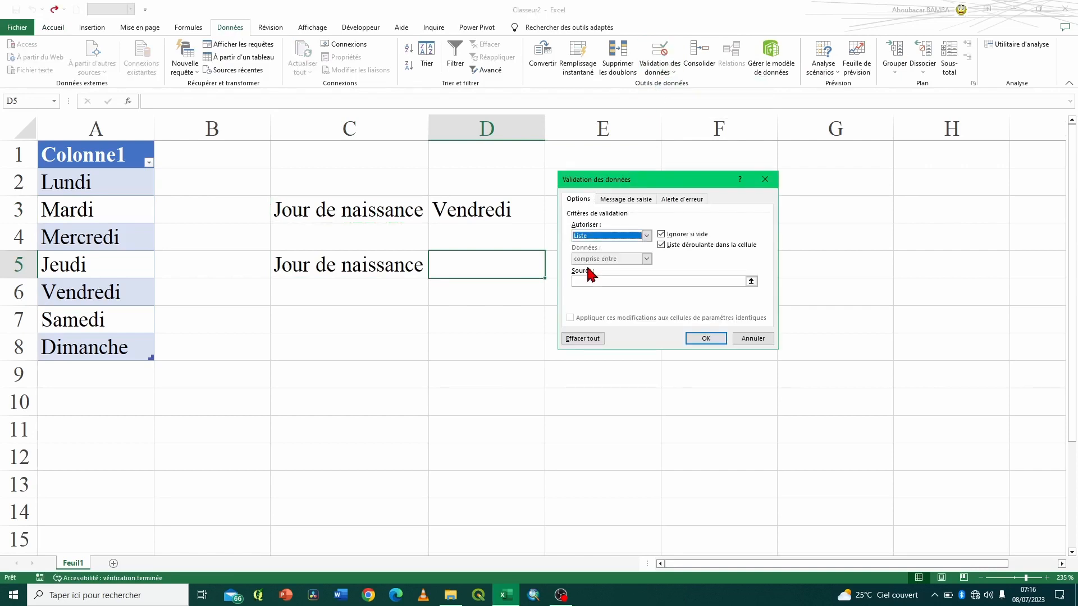
click(751, 281)
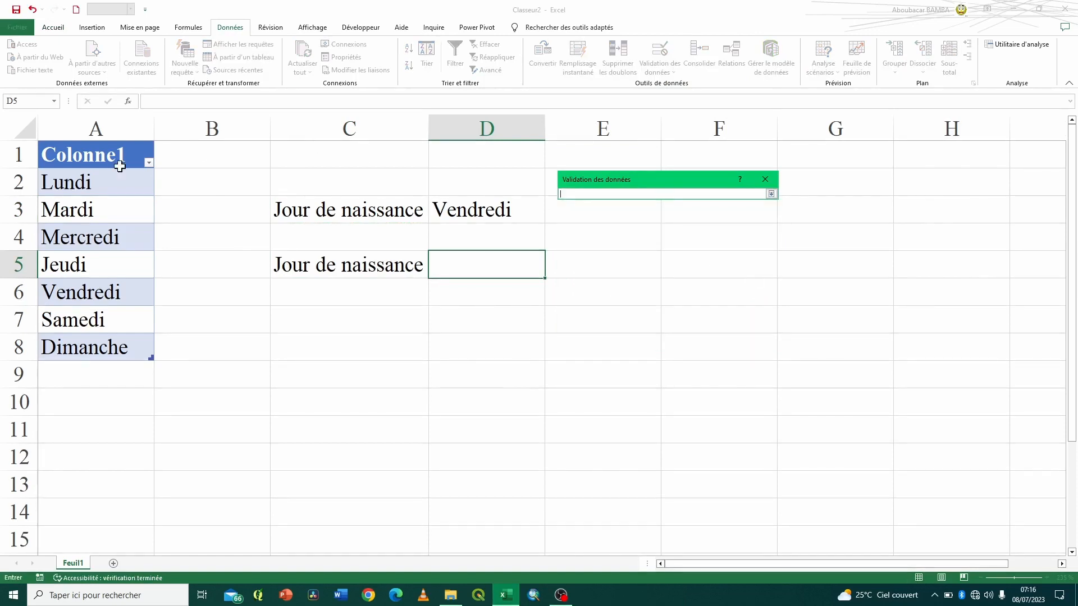
drag(120, 157, 112, 344)
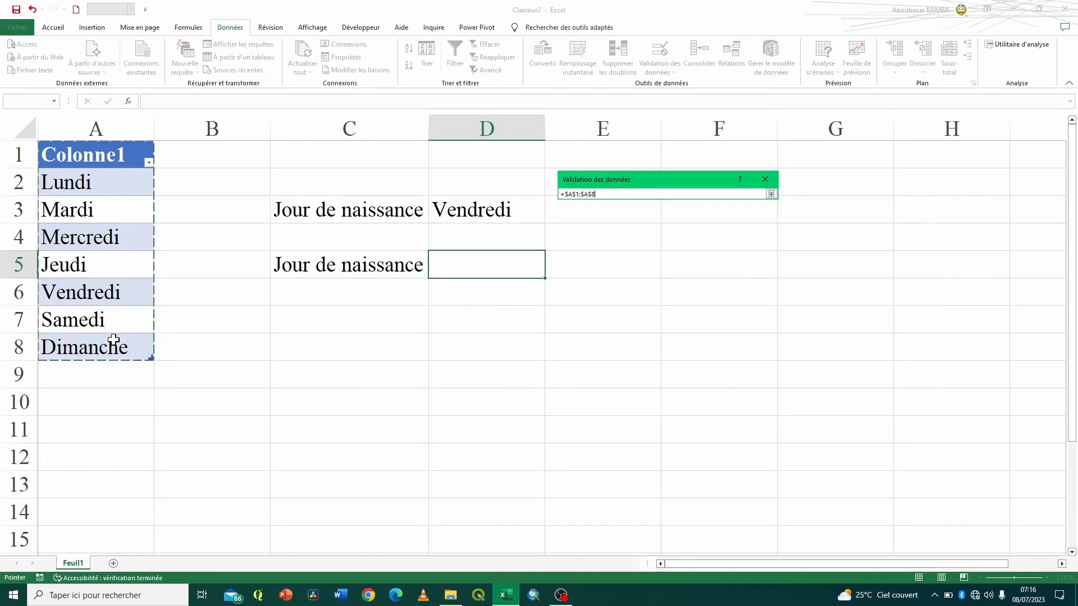
click(770, 194)
click(706, 339)
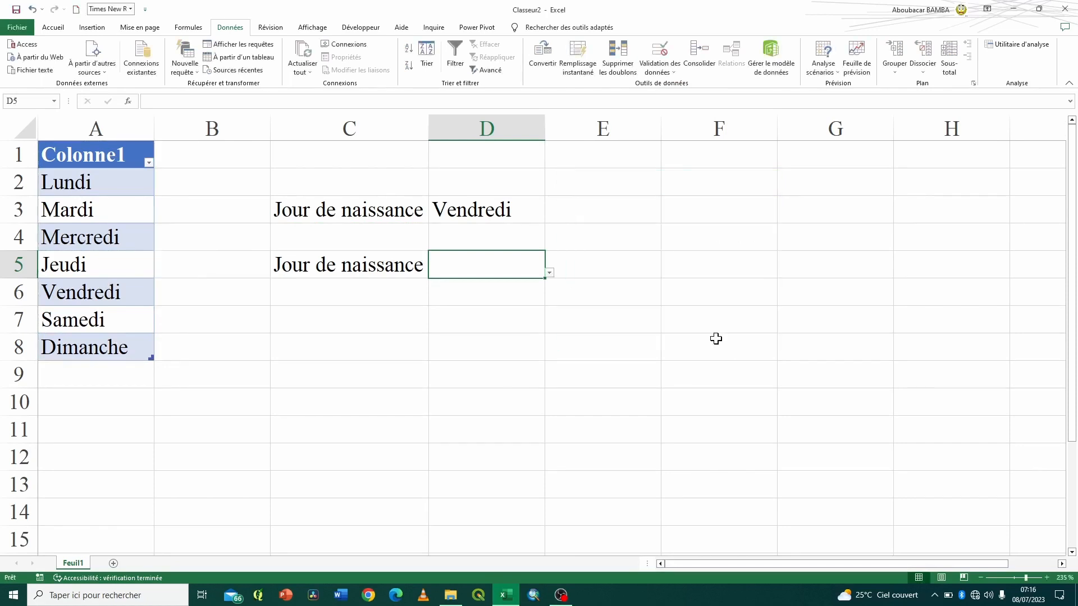
click(548, 274)
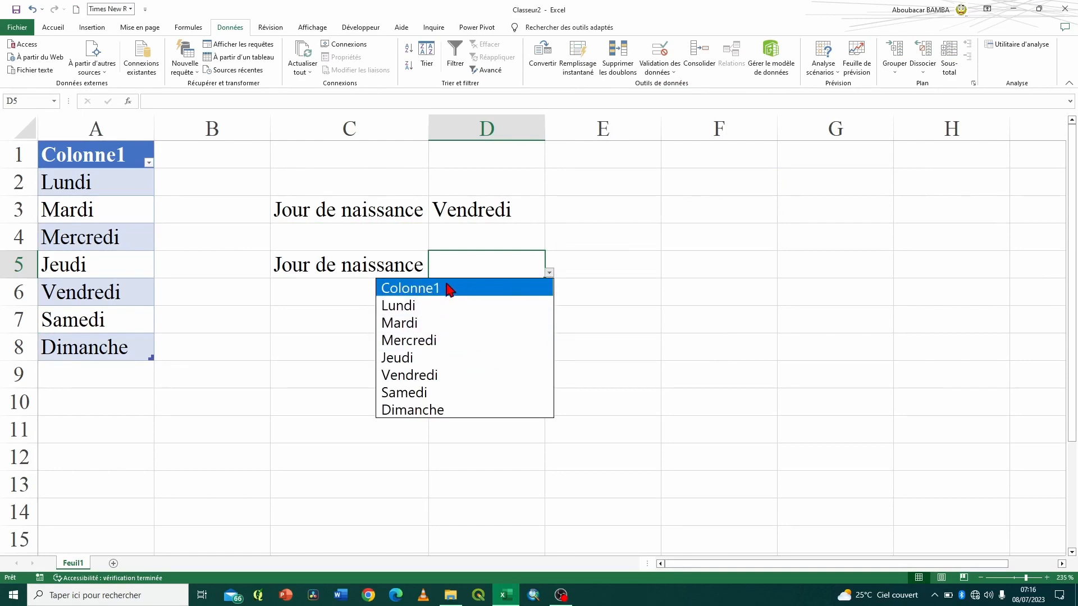
click(498, 287)
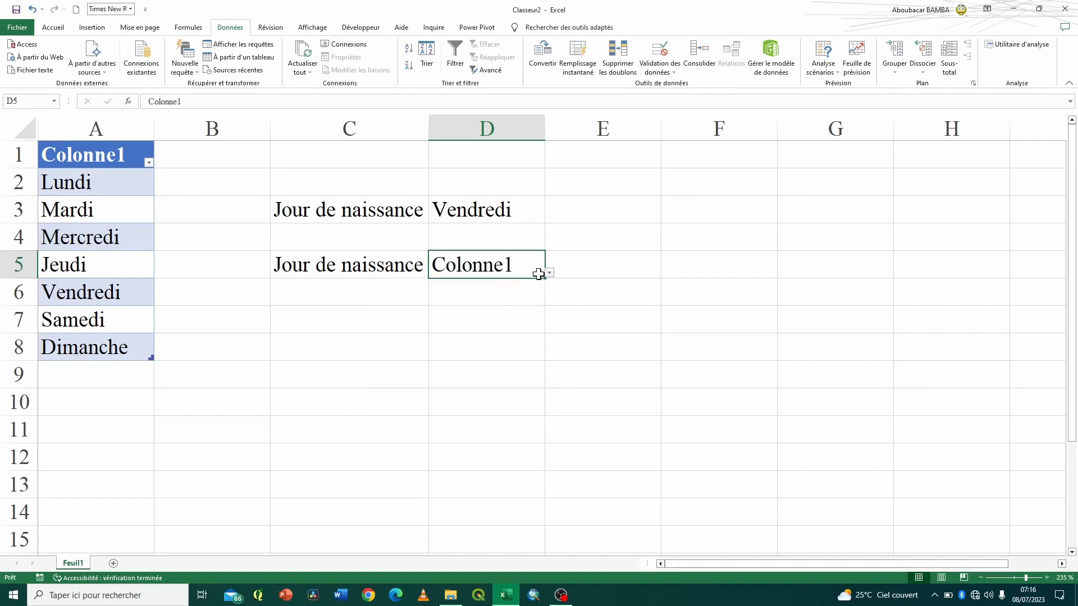
Change the validation list source of D5 to =$A$2:$A$8 to leave out the table header
click(658, 70)
click(523, 259)
click(659, 53)
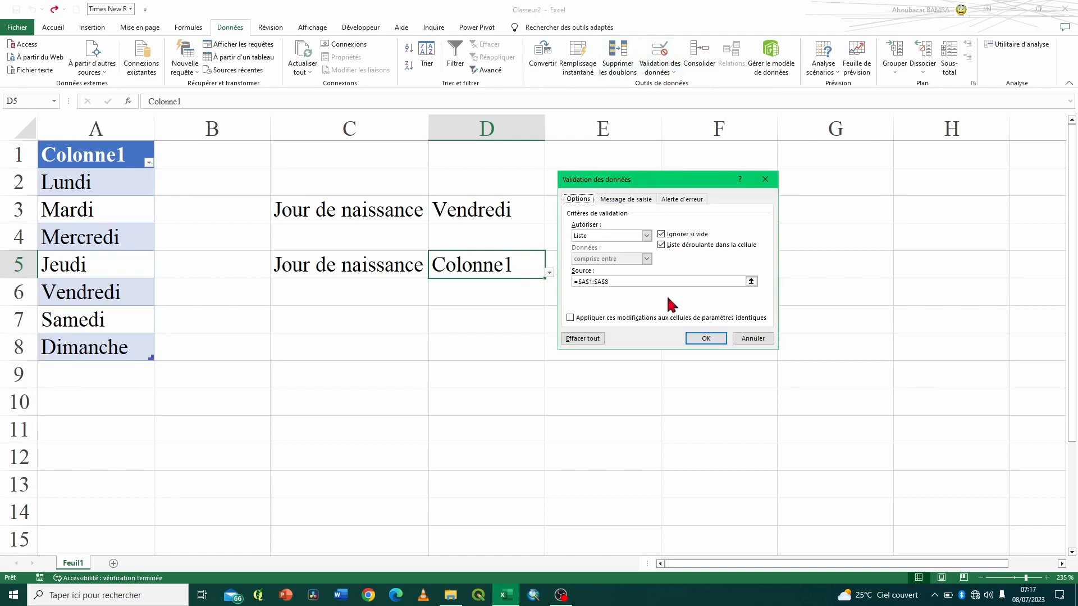
click(751, 281)
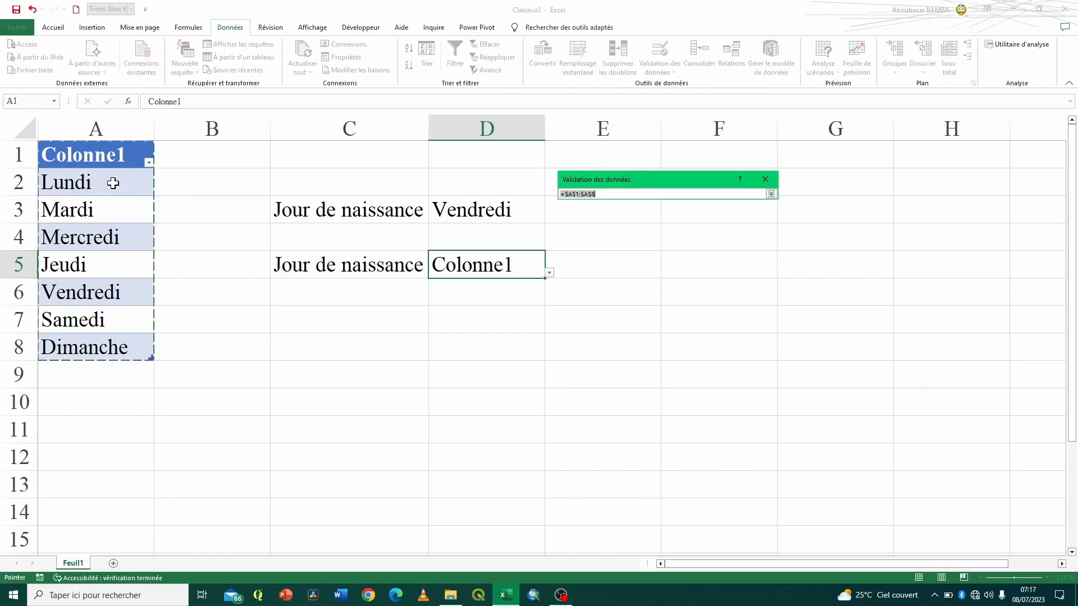
drag(113, 183, 106, 351)
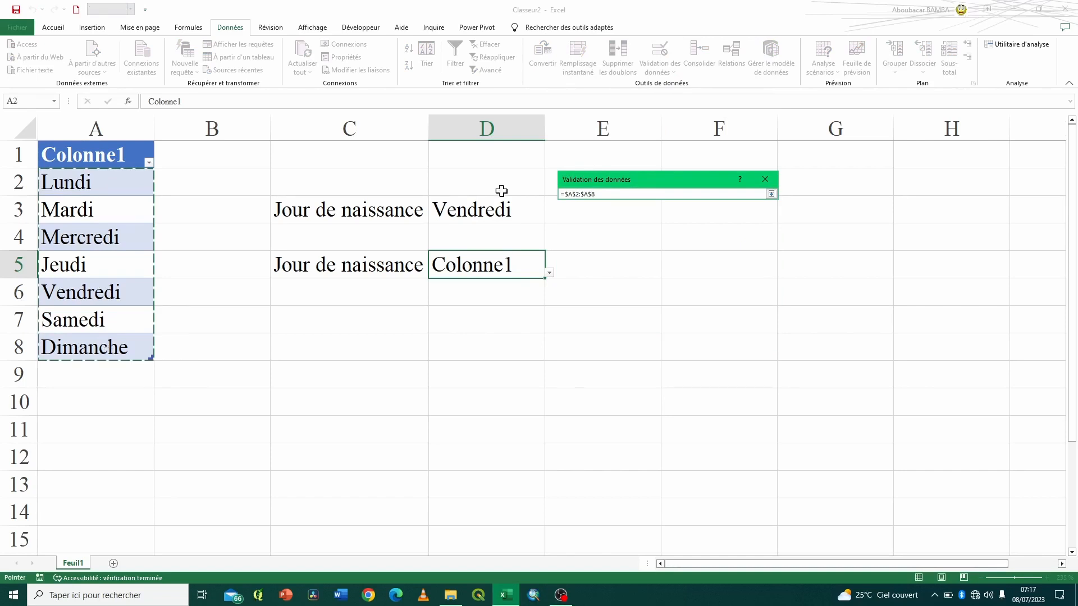
click(771, 194)
click(705, 338)
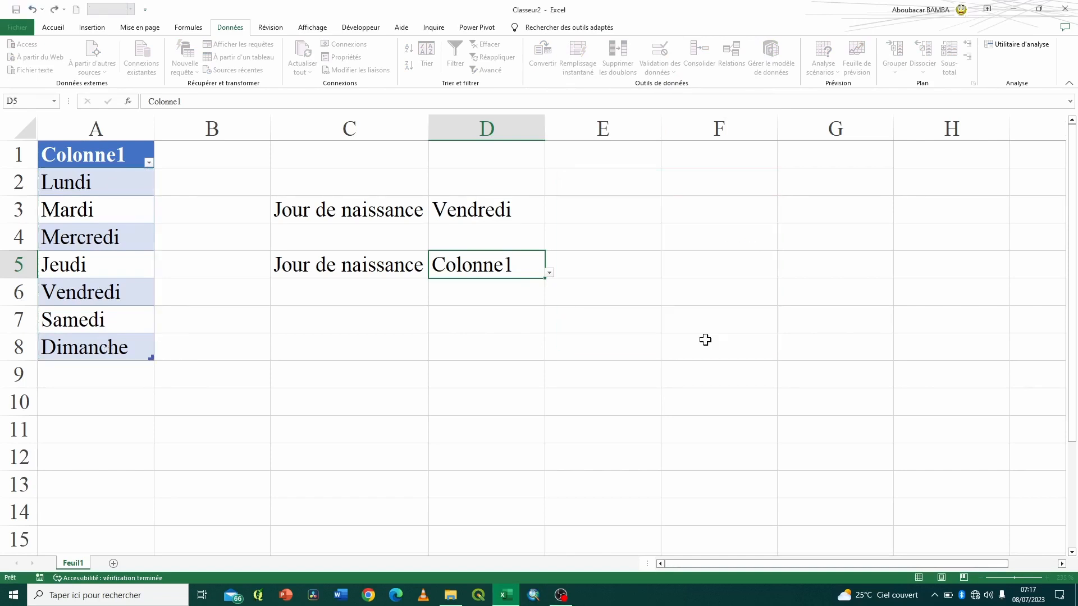
Choose Lundi from the drop-down list in D5 and review the available choices
click(550, 273)
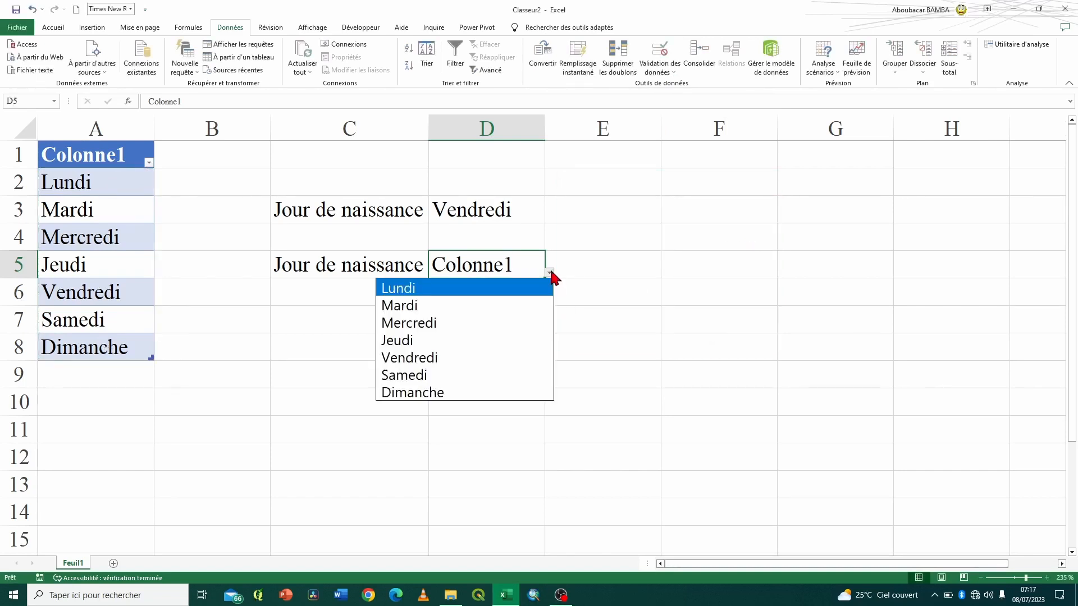
click(415, 290)
click(549, 273)
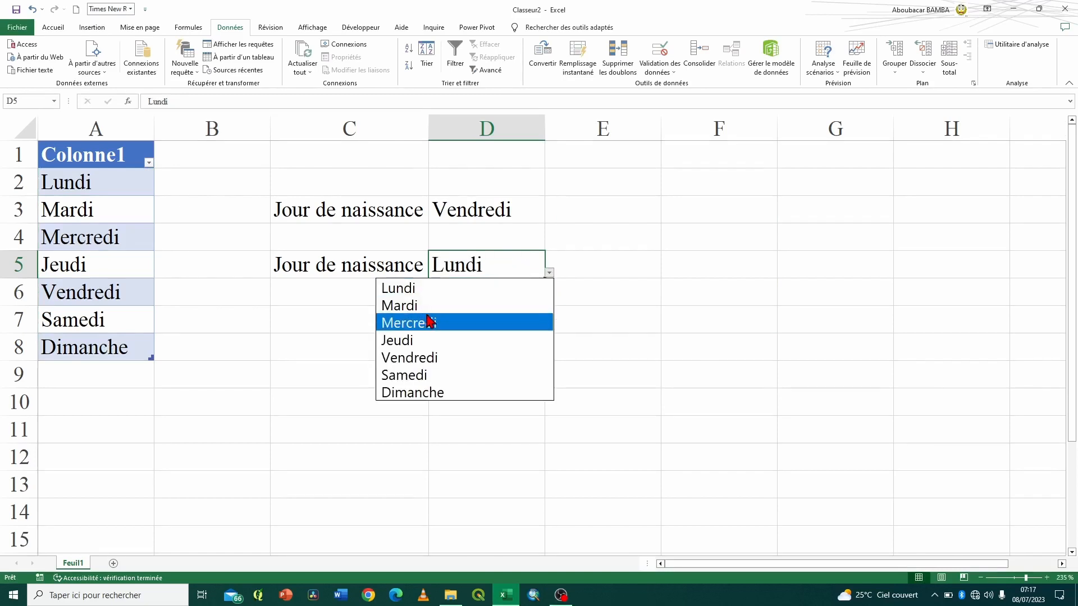
click(550, 274)
click(549, 274)
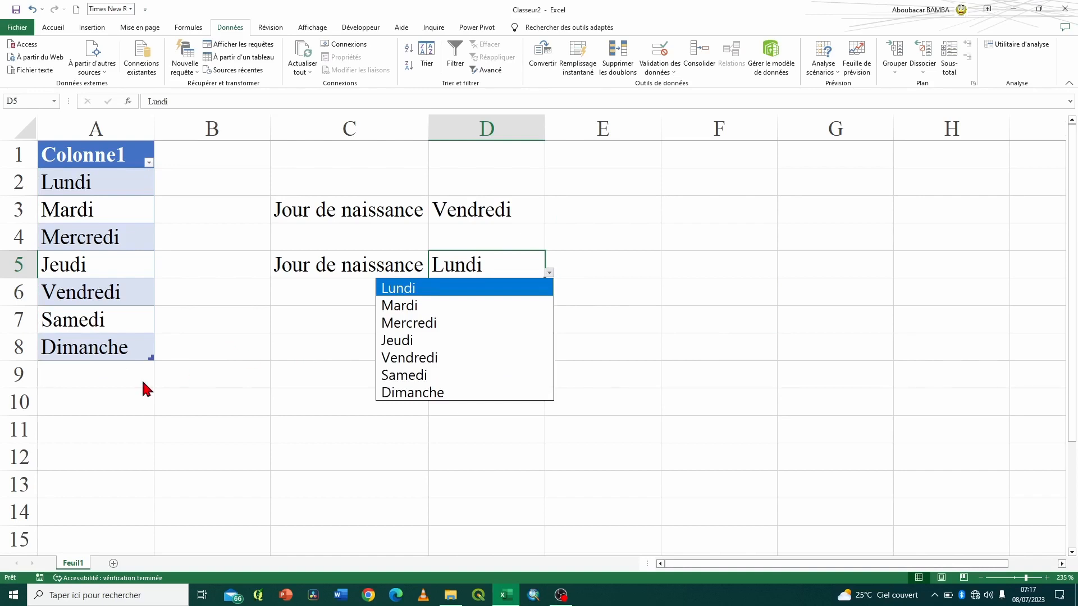
click(110, 373)
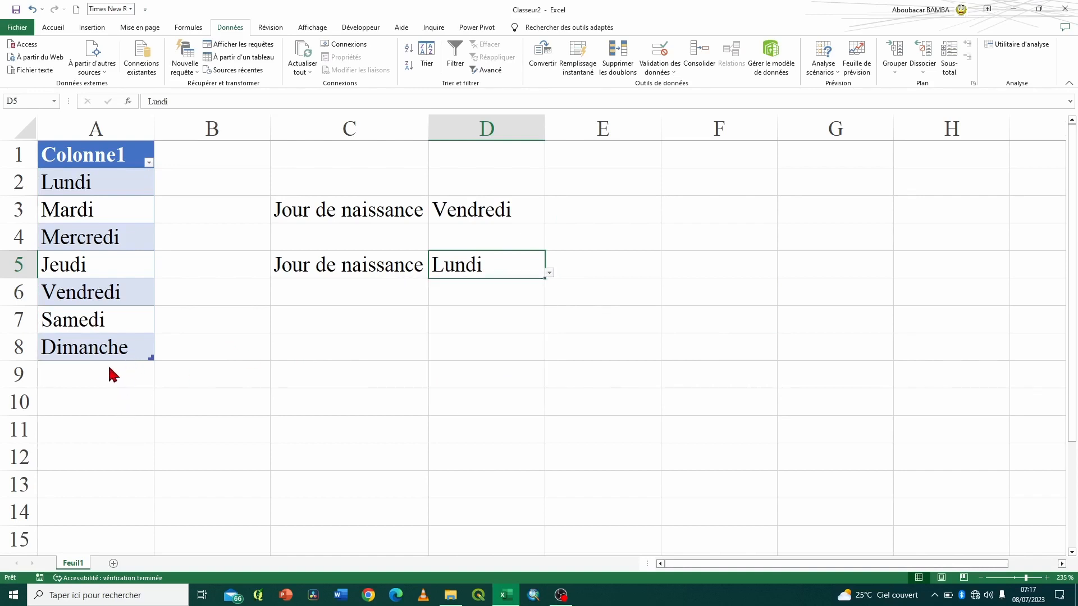
Add Janvier in cell A9, directly below the table's last weekday
click(102, 370)
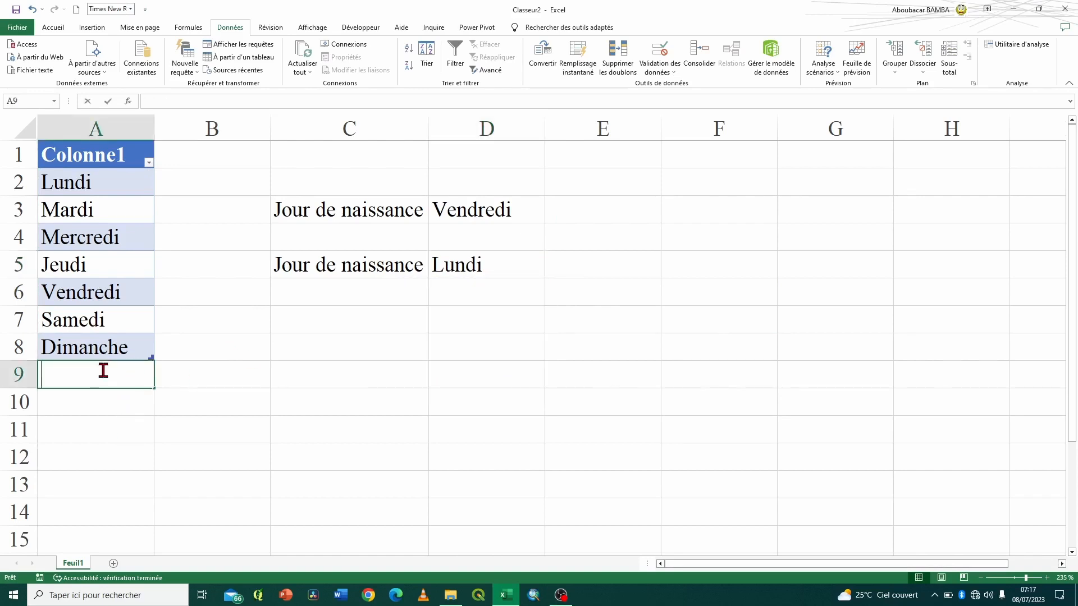
text(Janvier)
key(Return)
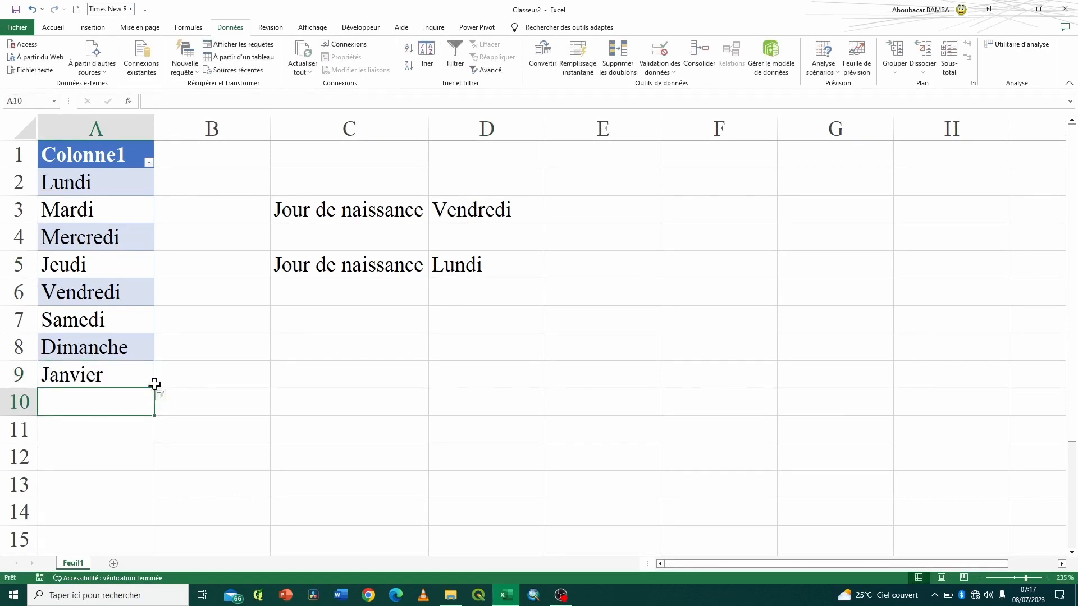
Fill the month series from Janvier in A9 down to Juillet in A15
drag(152, 385, 156, 506)
key(ctrl+z)
click(145, 380)
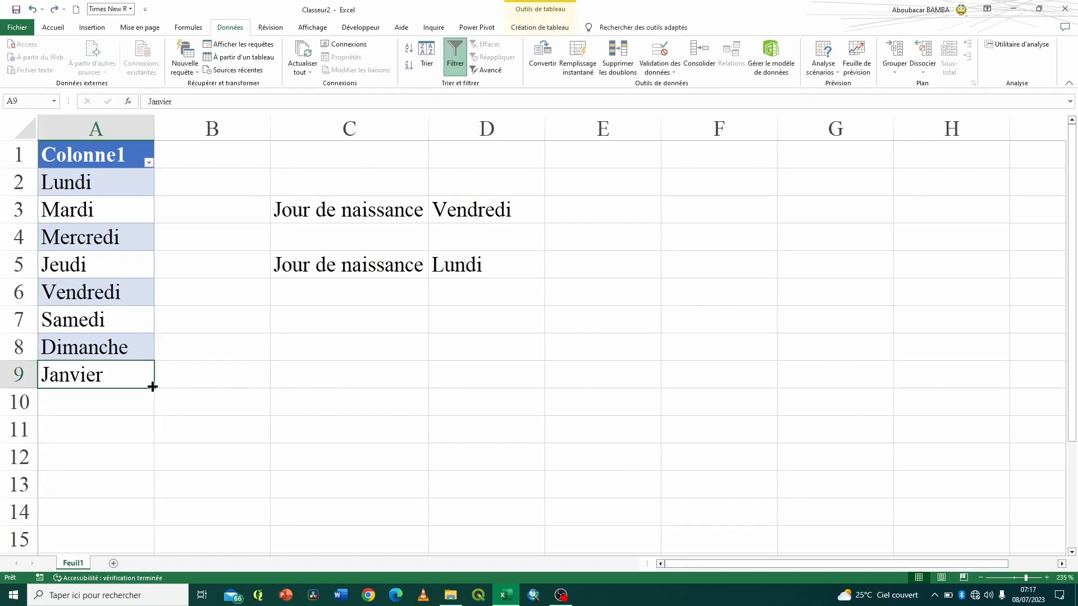
drag(152, 387, 154, 546)
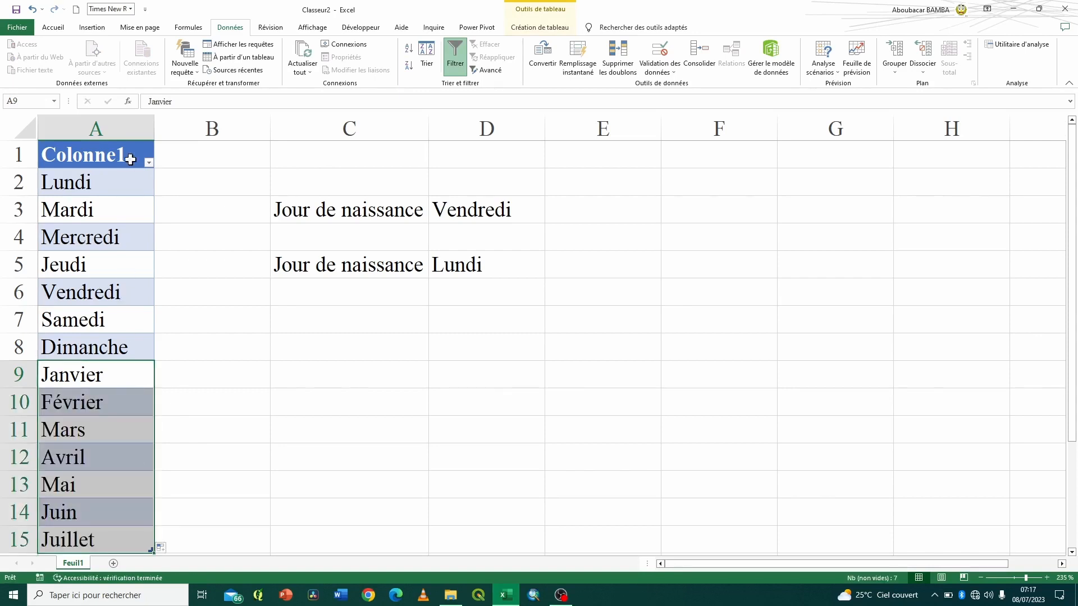
Examine the full drop-down list of D5, from the weekdays through to the months added to the table
click(158, 321)
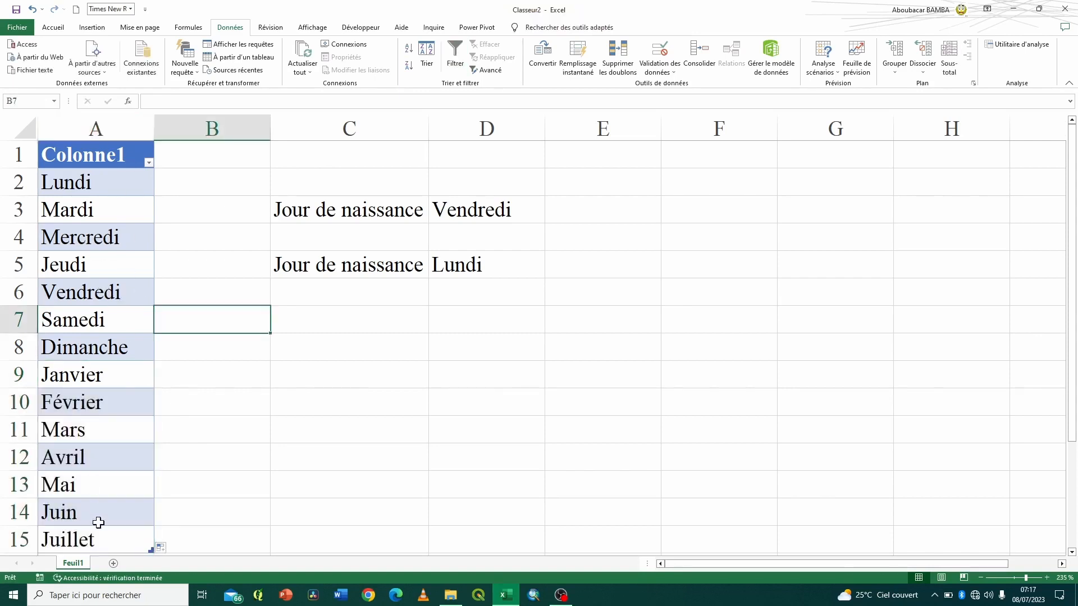
click(482, 263)
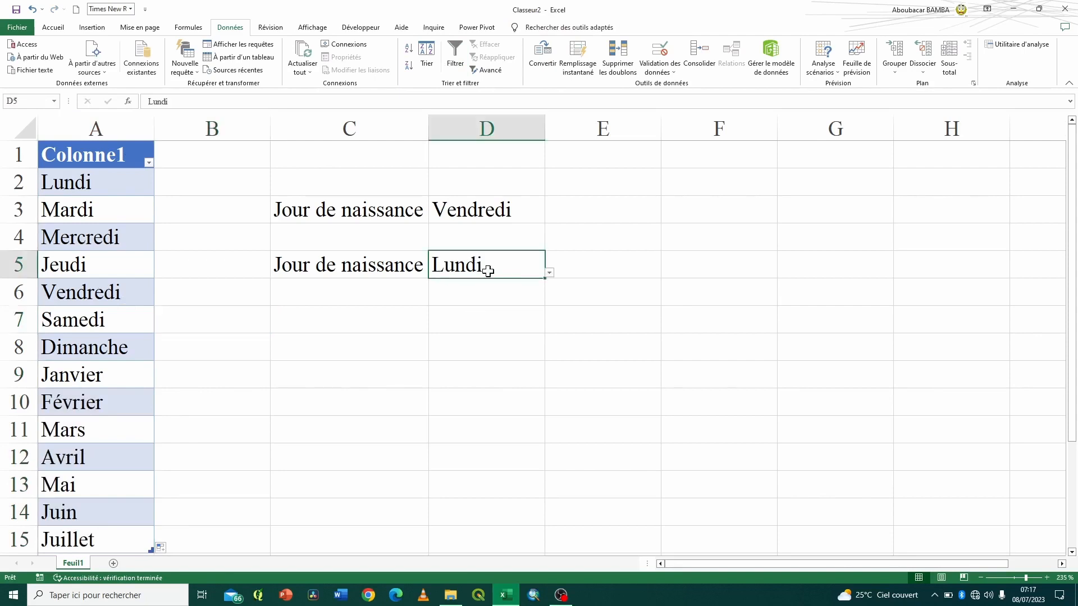
click(549, 273)
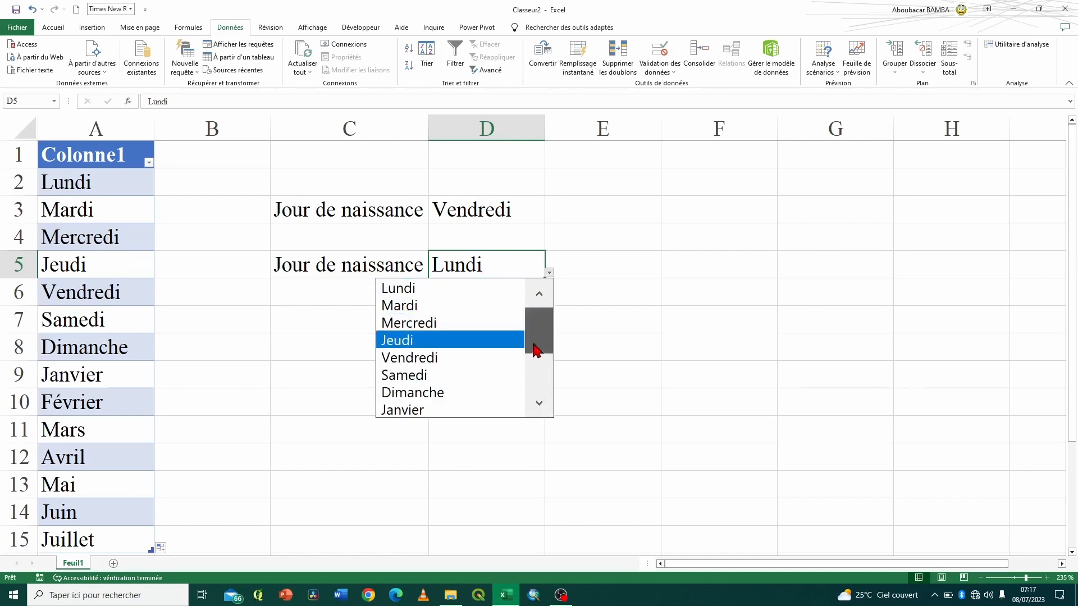
drag(536, 351, 539, 400)
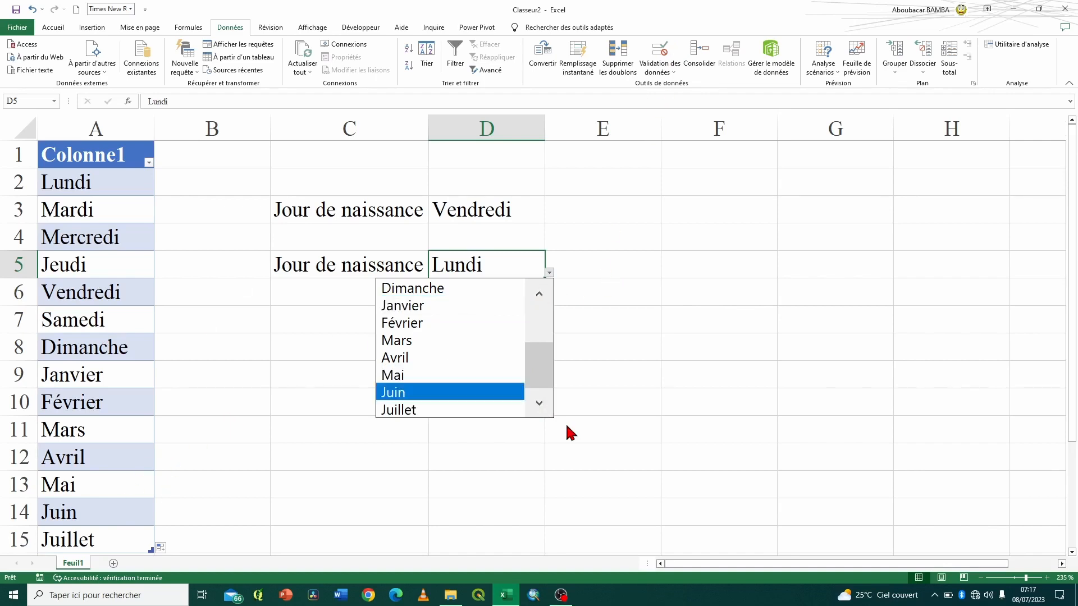
Extend the month series in the table from Juillet in A15 down to Décembre in A20
click(1072, 552)
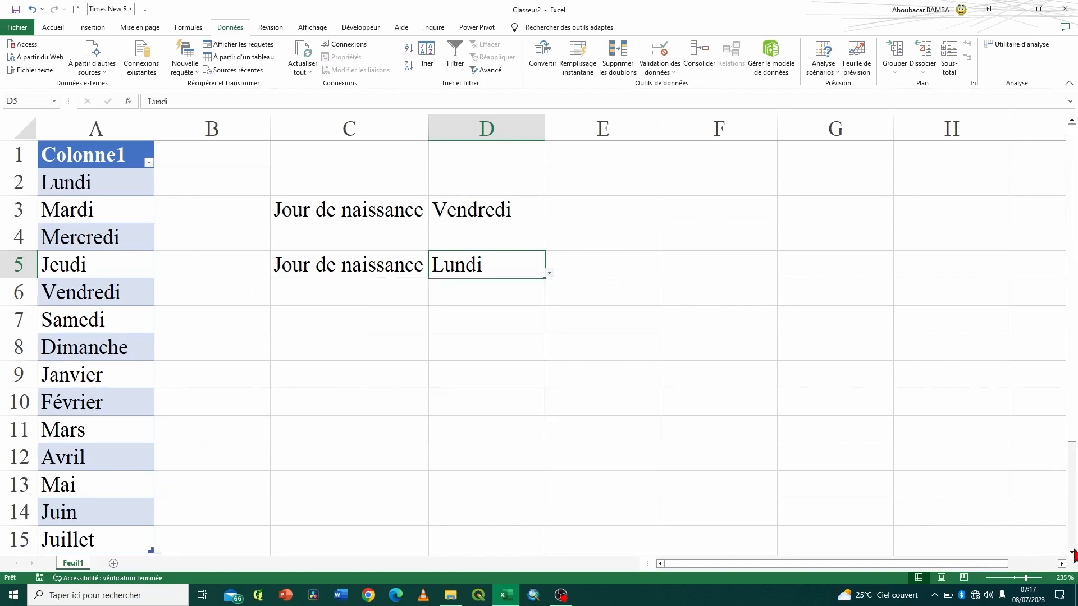
scroll(1072, 551, down, 2)
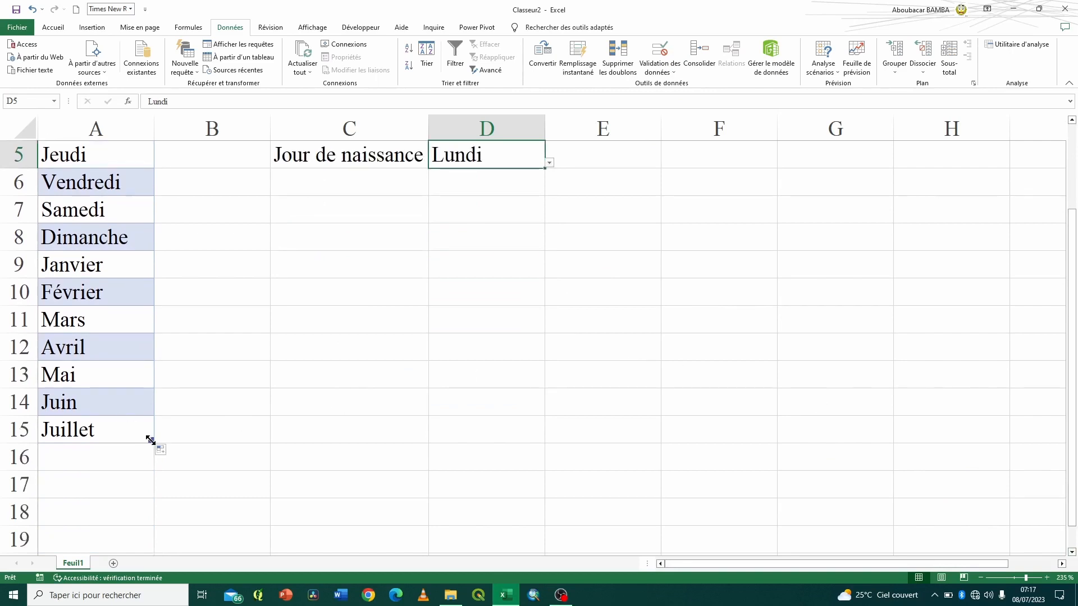
click(127, 431)
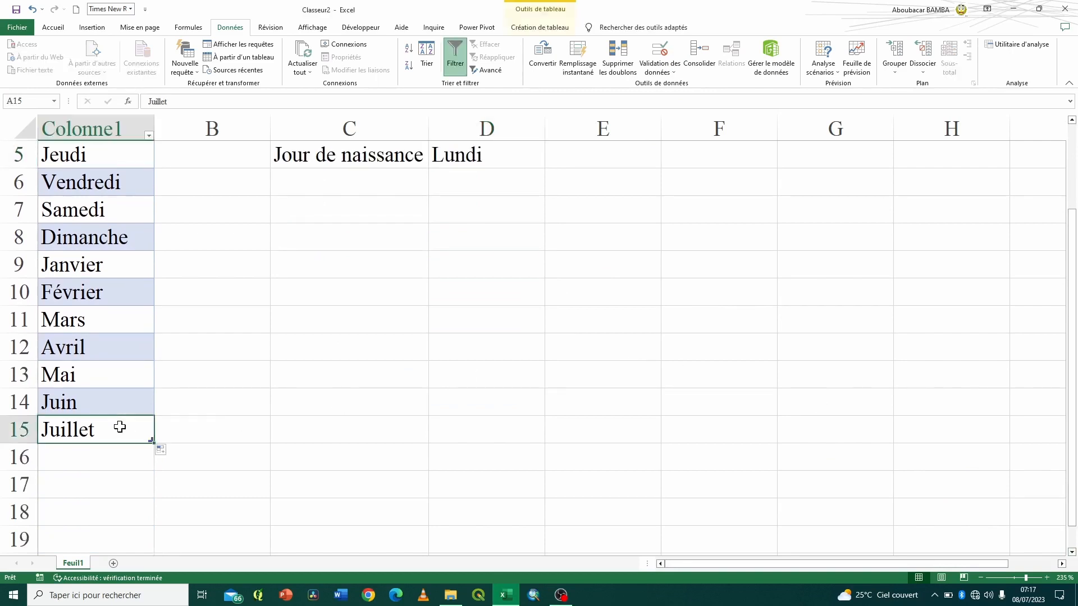
click(159, 436)
click(139, 436)
click(123, 263)
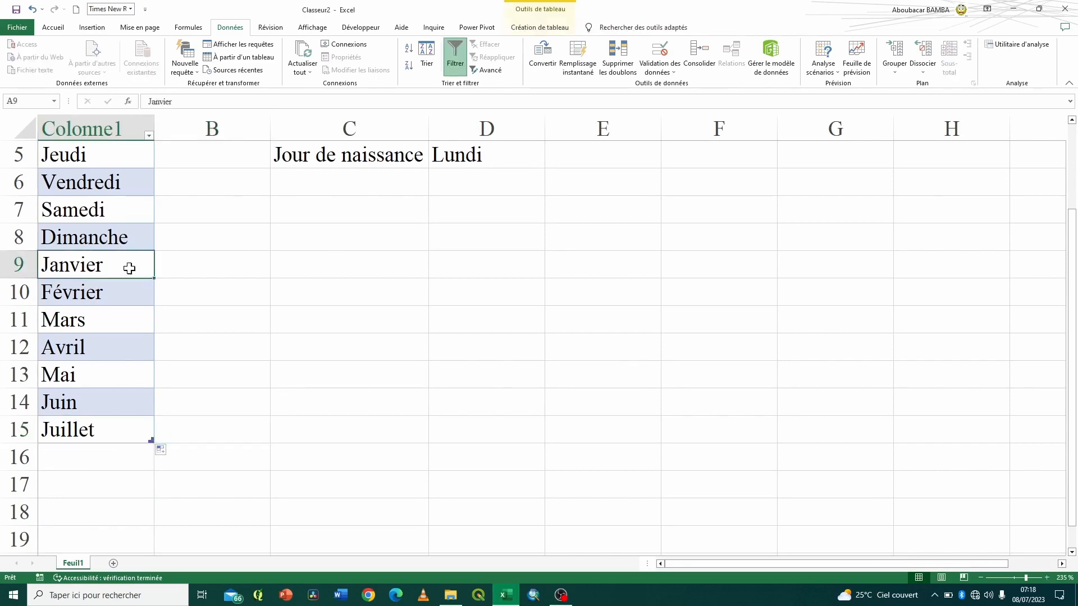
click(113, 449)
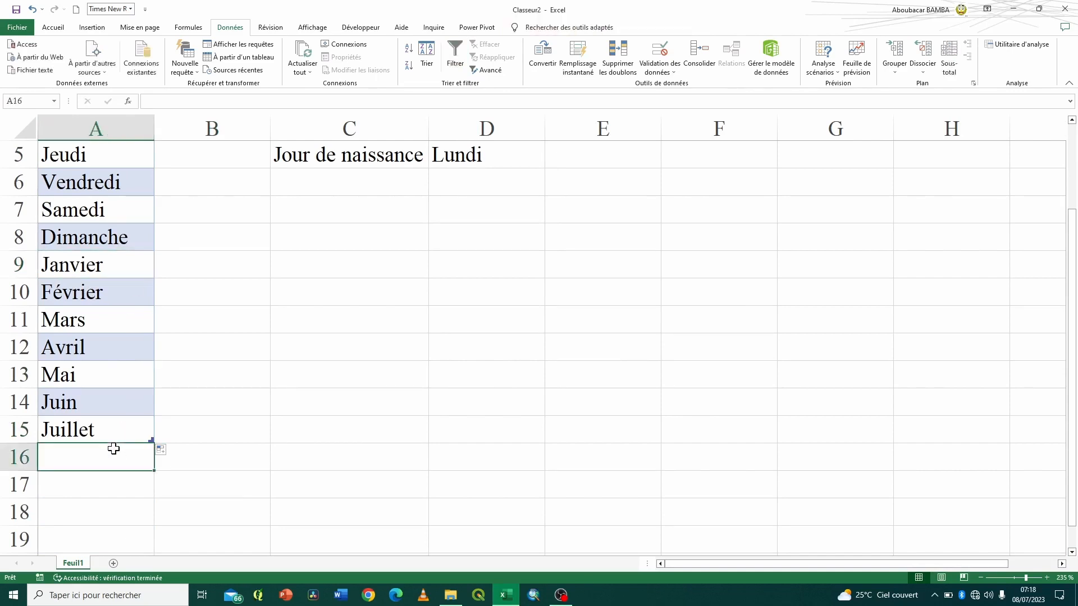
click(114, 430)
mouse_move(151, 441)
mouse_down()
mouse_move(158, 556)
mouse_move(160, 443)
mouse_up()
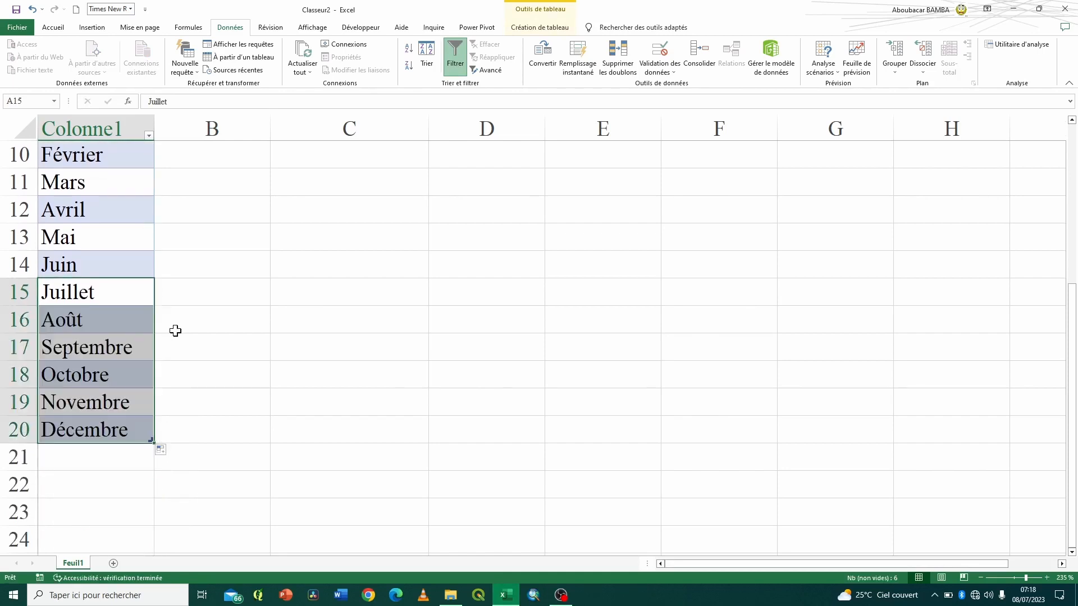
Choose Décembre from the drop-down list in D5
drag(1075, 474, 1069, 281)
click(503, 262)
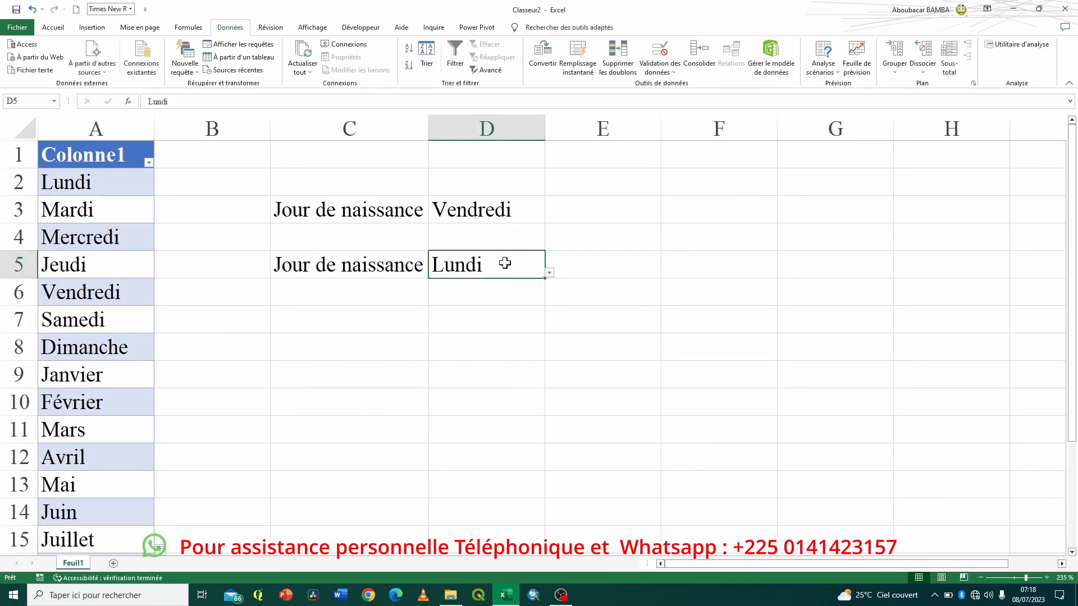
click(549, 273)
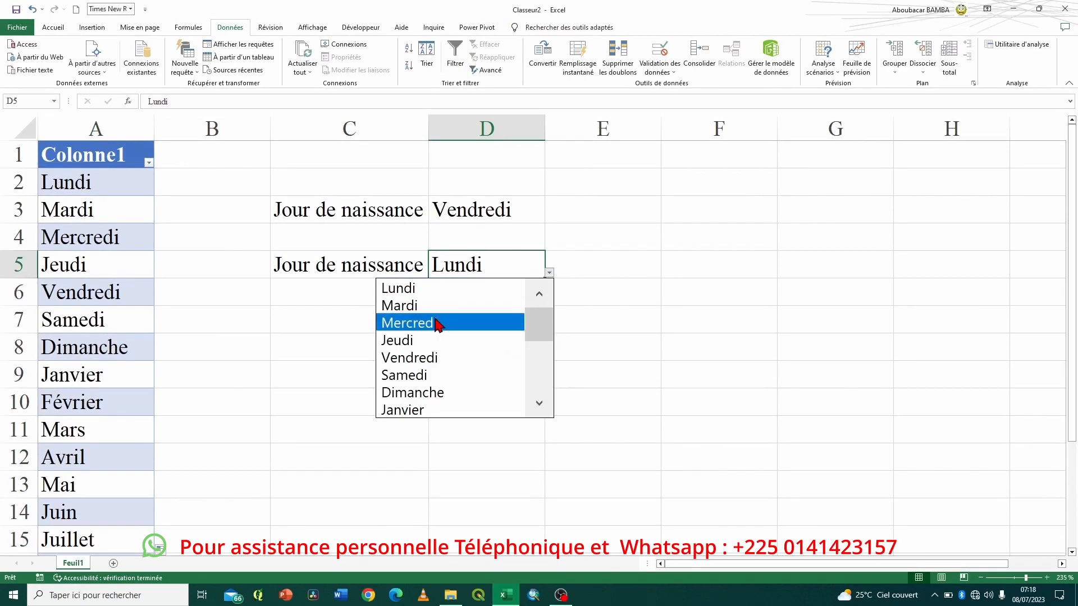
drag(543, 331, 544, 405)
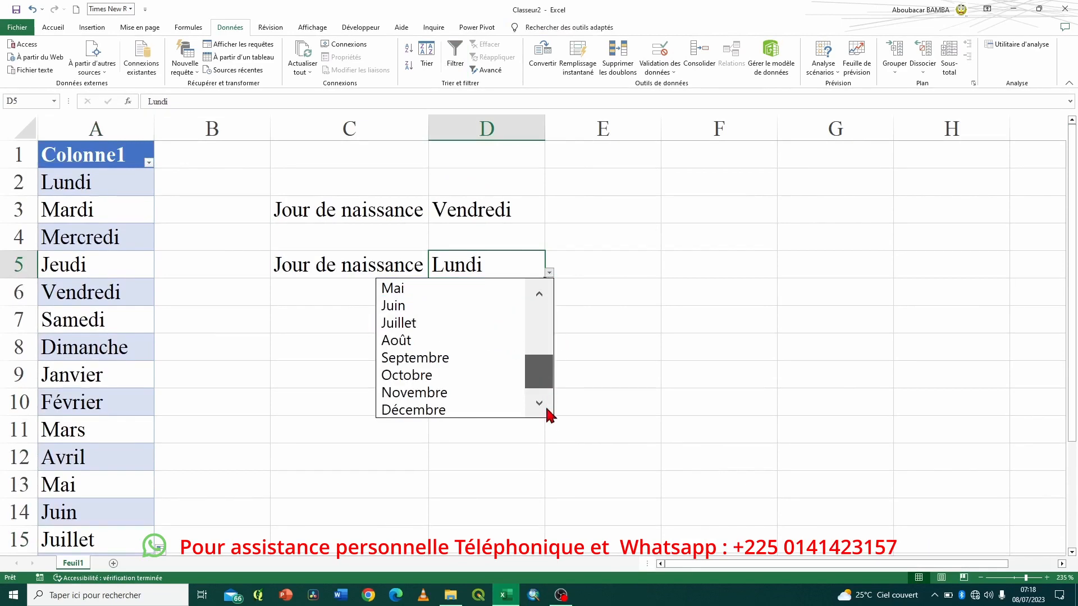
click(443, 411)
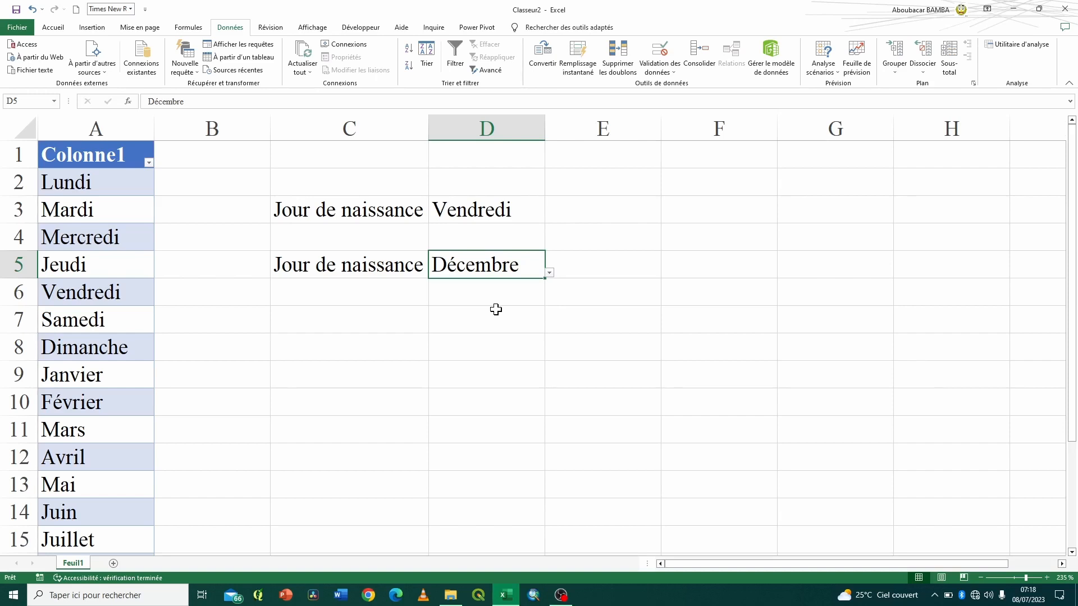
Review the choices in the D5 drop-down list from the last months back towards the weekdays
click(550, 273)
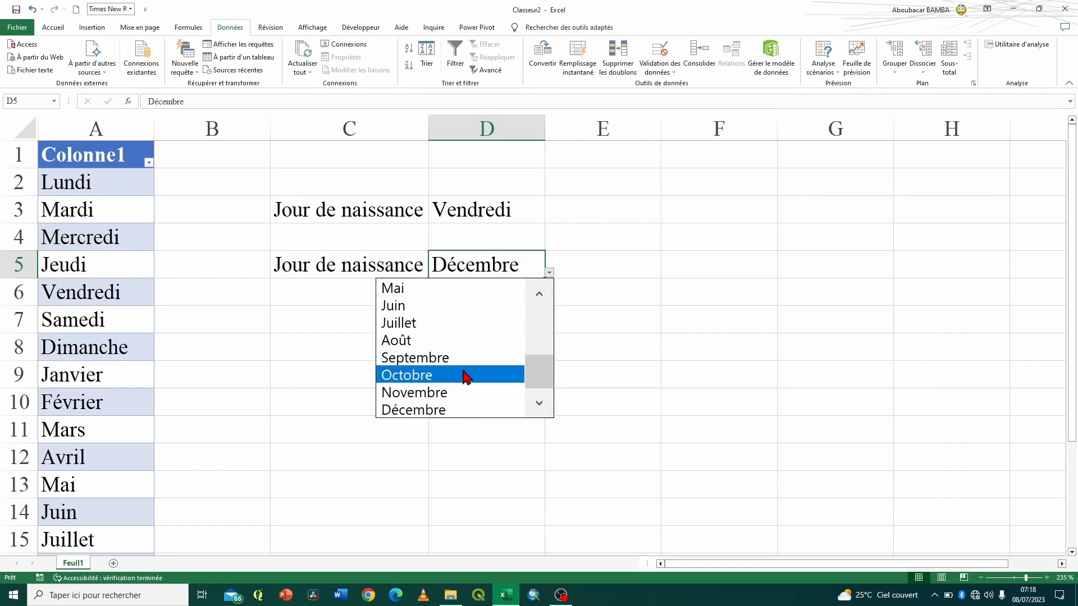
click(539, 302)
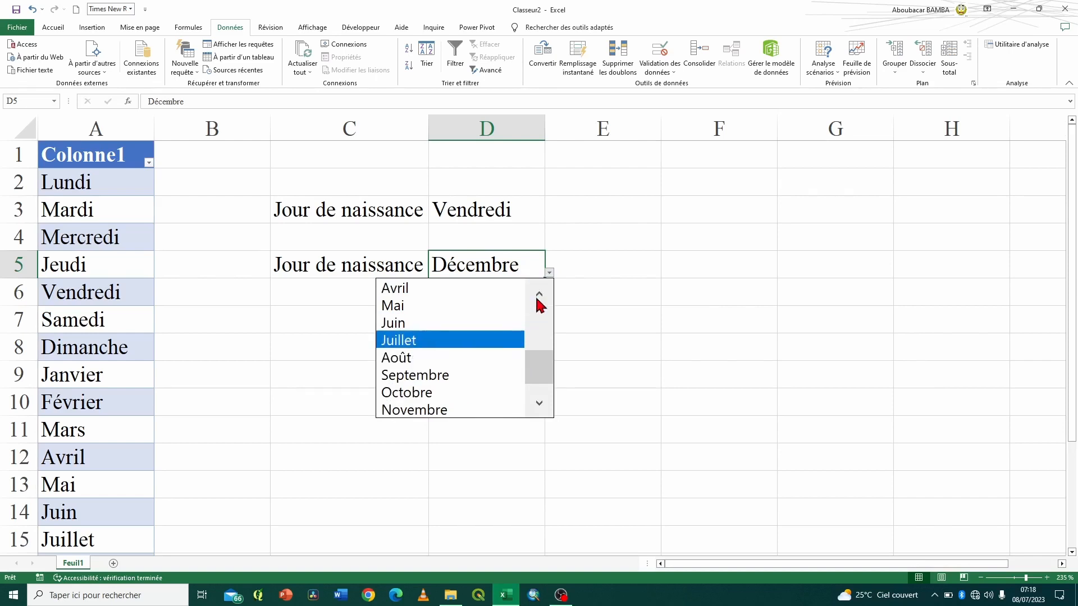
click(540, 302)
click(539, 302)
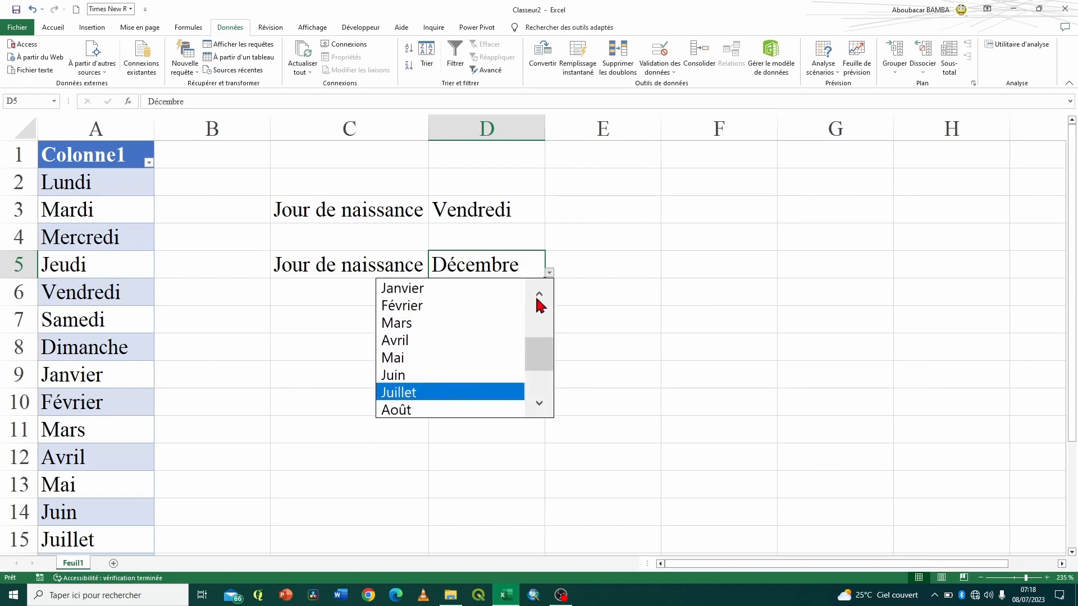
click(540, 302)
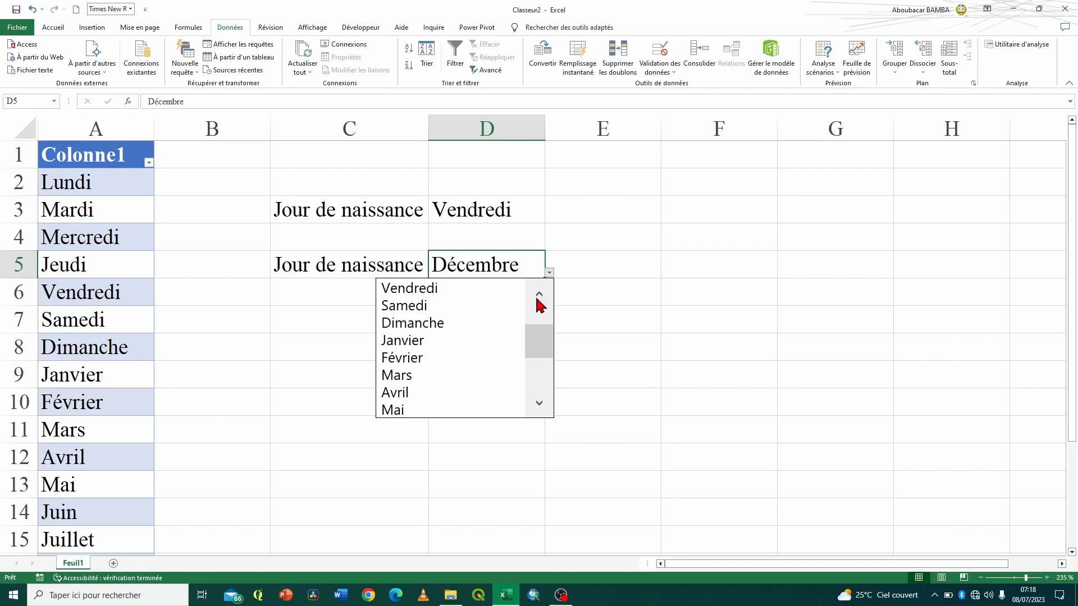